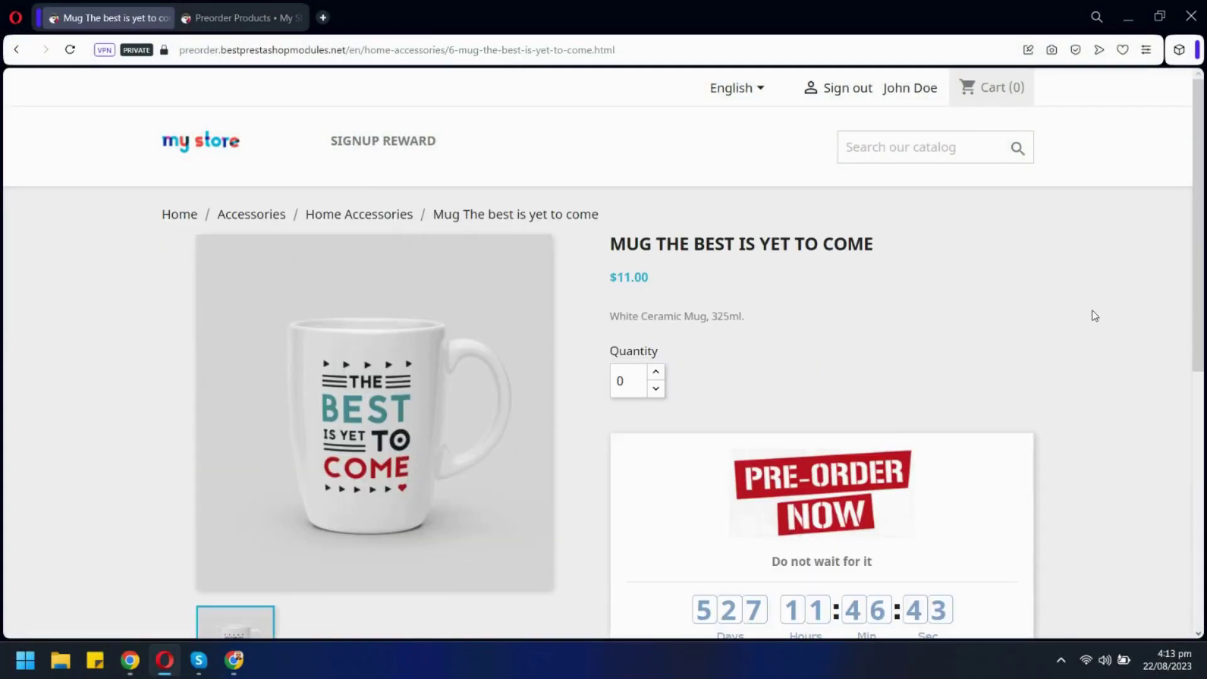
pyautogui.scroll(-1, 1084, 310)
pyautogui.scroll(-1, 1083, 310)
pyautogui.scroll(-1, 1083, 310)
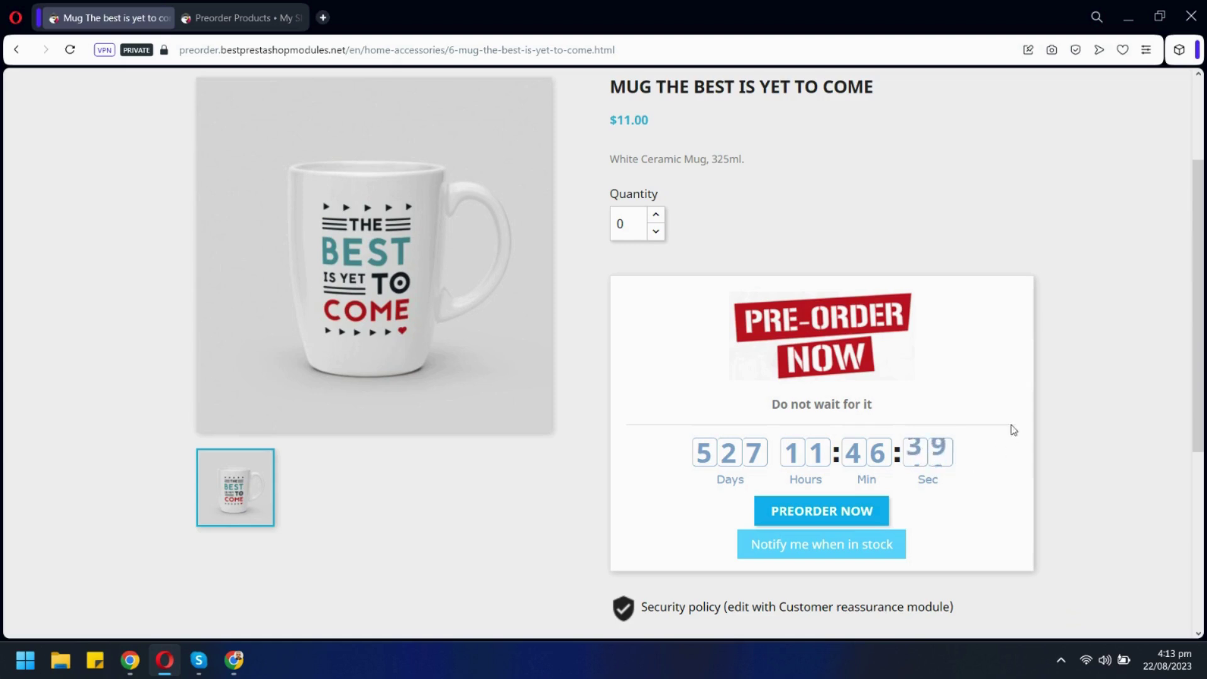
# - Pre-order one Mug The best is yet to come and go to the cart
pyautogui.click(656, 215)
pyautogui.click(836, 513)
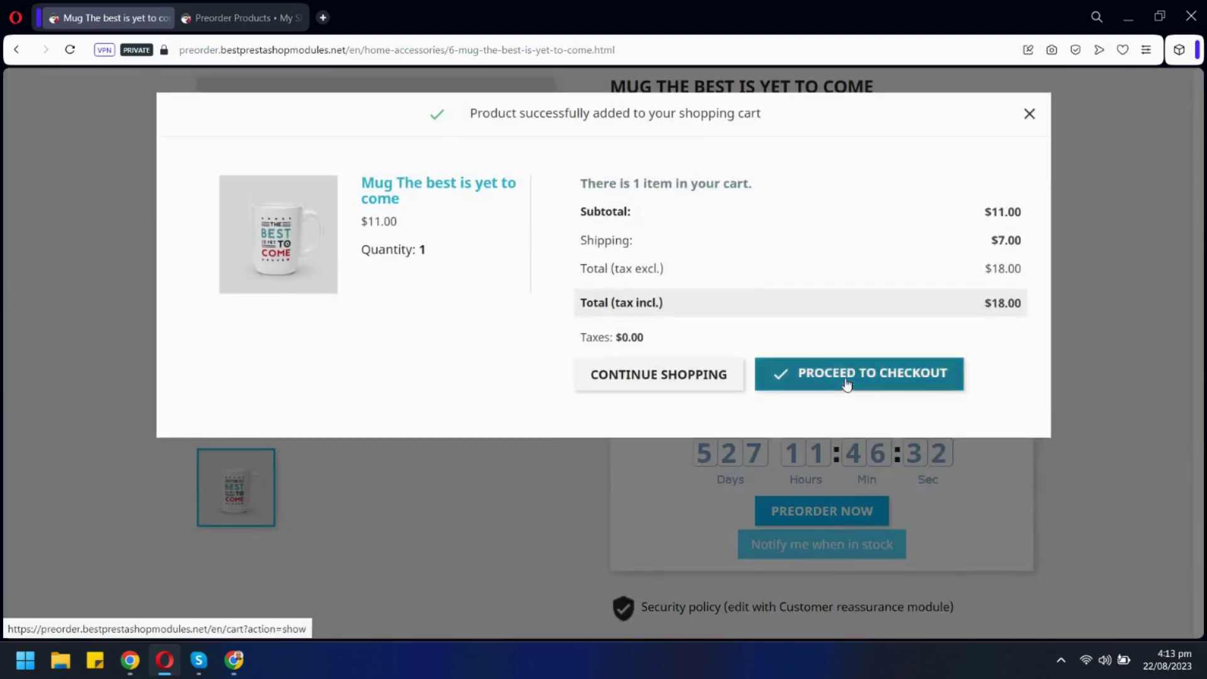
pyautogui.click(849, 373)
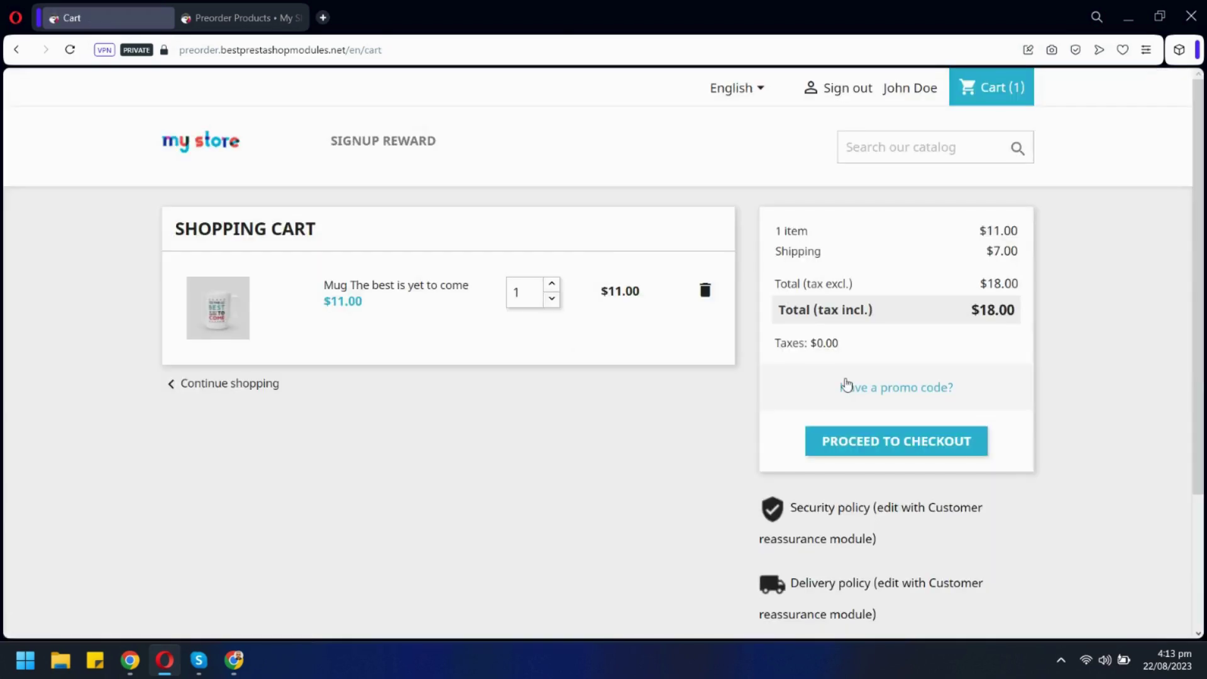
# - Check out with the saved address and carrier, bank wire payment and accepted terms, placing the order
pyautogui.click(830, 440)
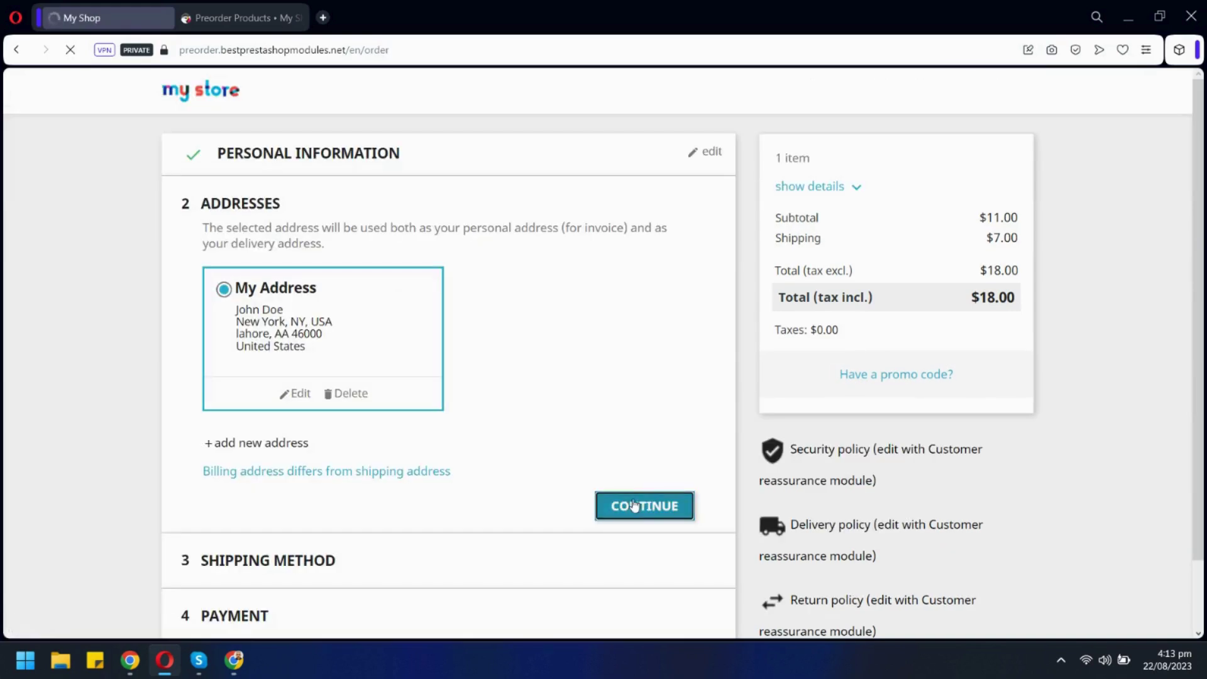
pyautogui.click(634, 505)
pyautogui.click(622, 433)
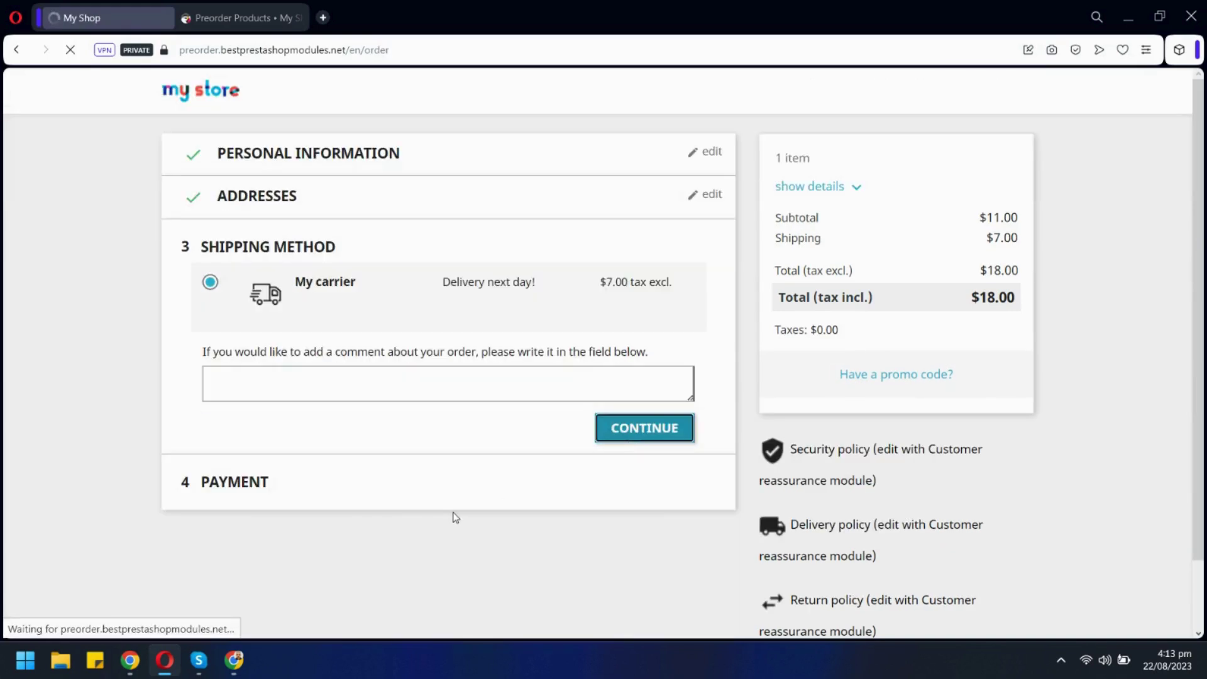
pyautogui.click(212, 314)
pyautogui.click(208, 441)
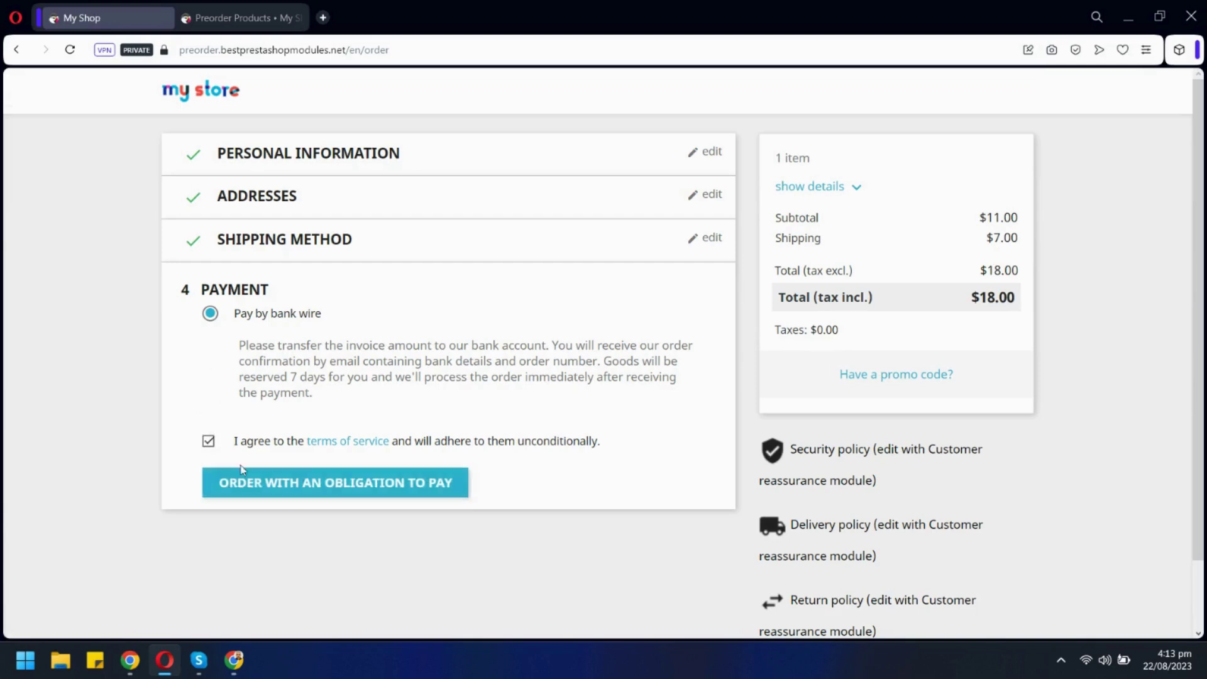
pyautogui.click(334, 482)
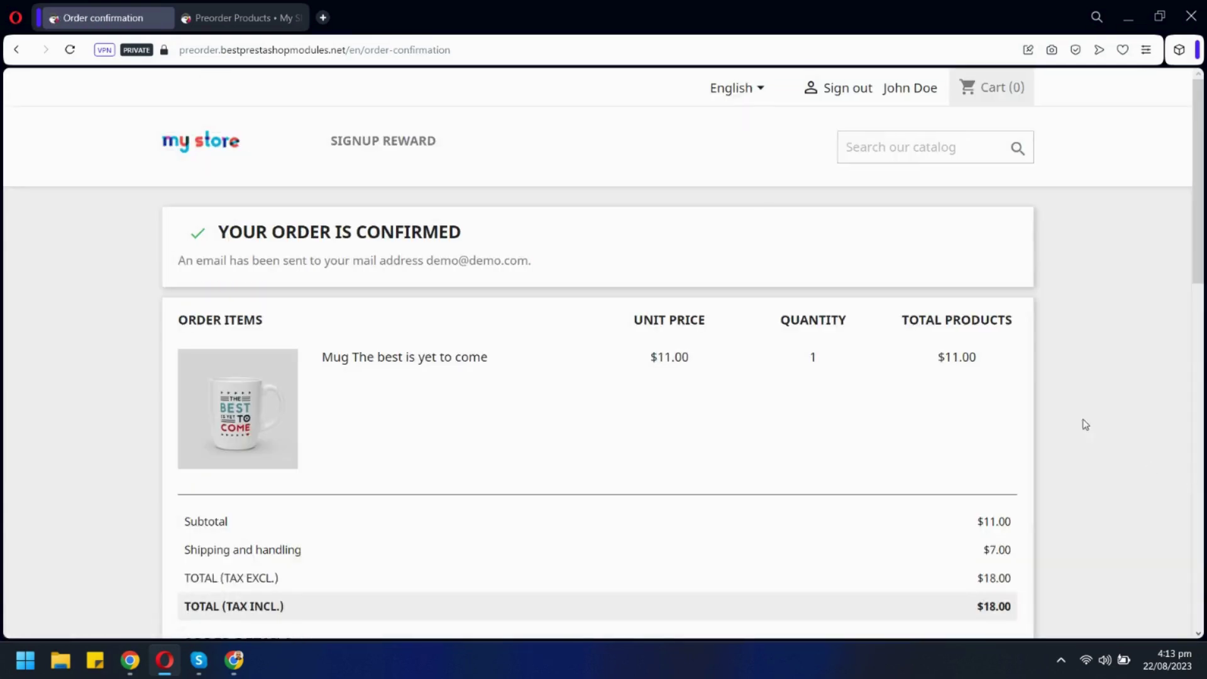
pyautogui.click(915, 88)
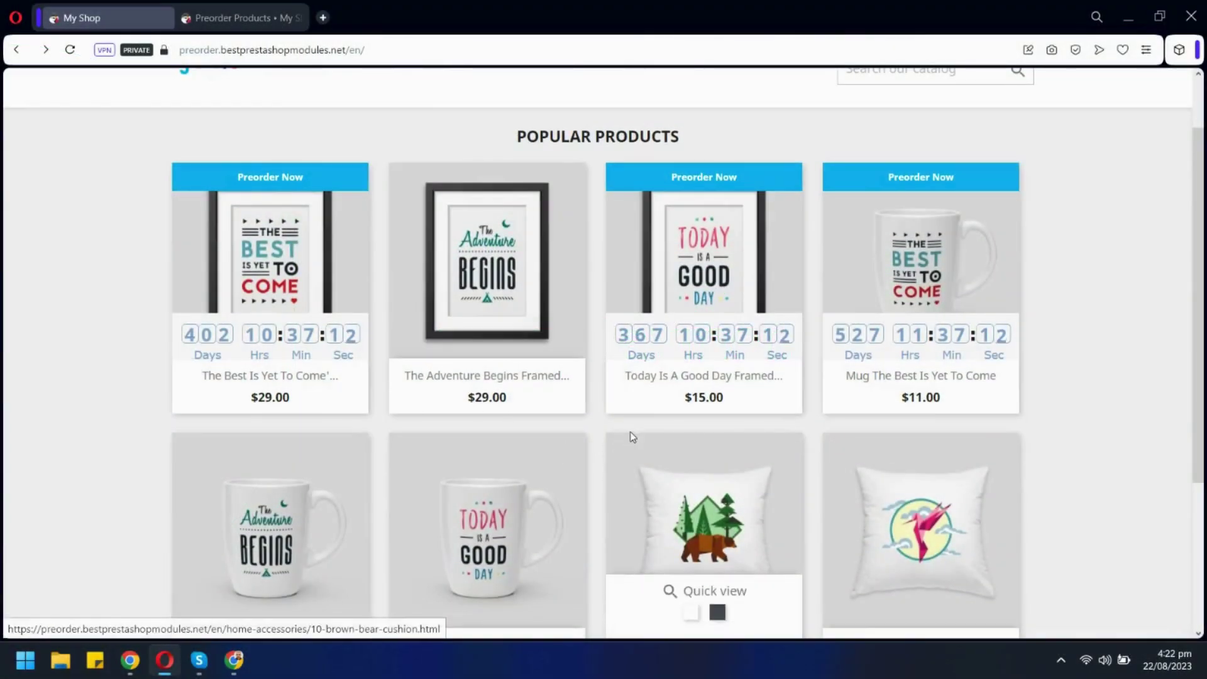
# - Pre-order the Today is a good day framed poster and proceed to checkout
pyautogui.click(704, 273)
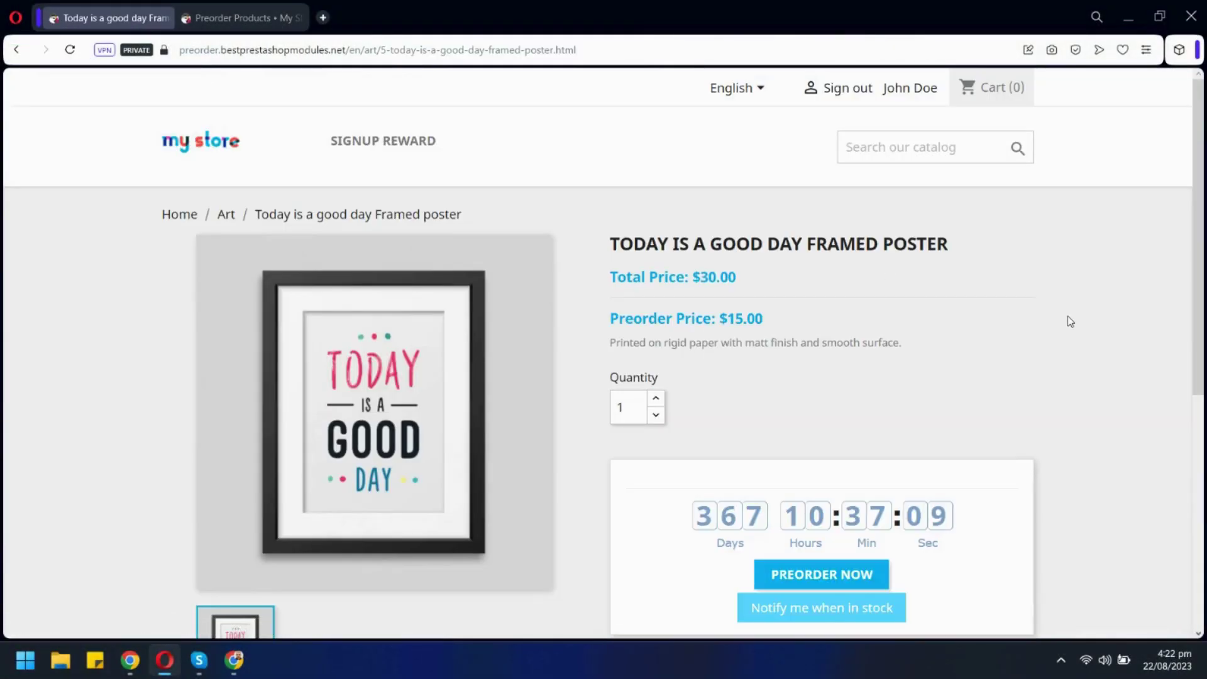
pyautogui.scroll(-1, 1068, 316)
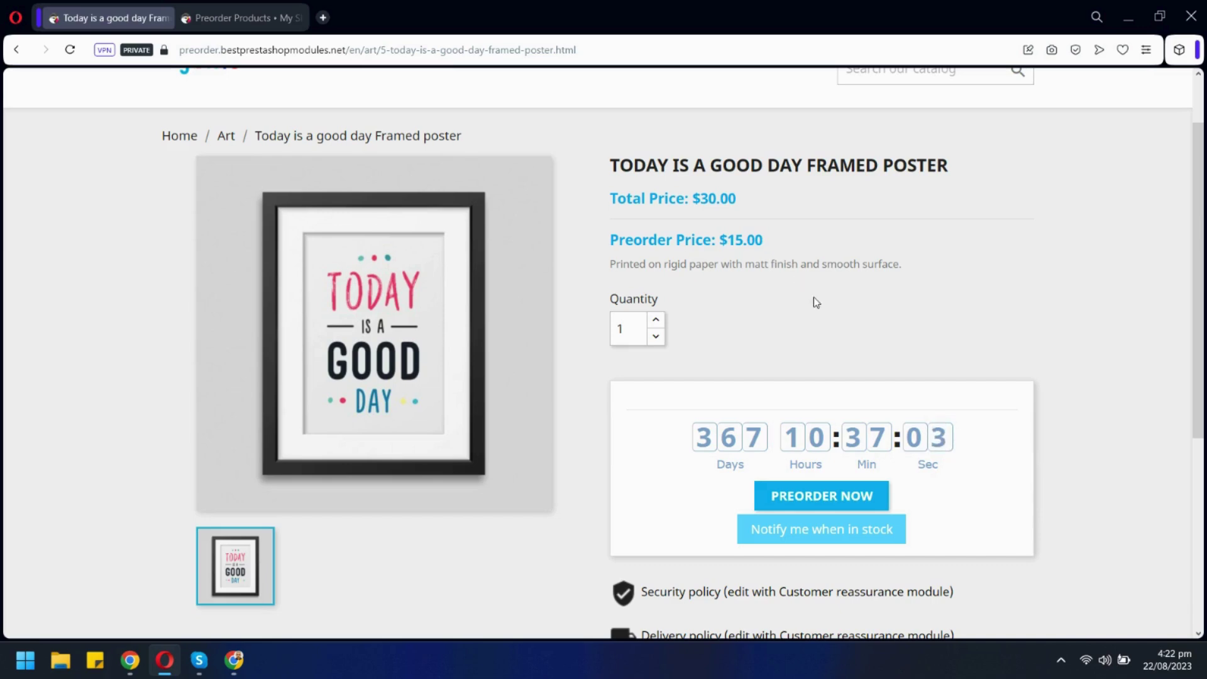
pyautogui.click(822, 495)
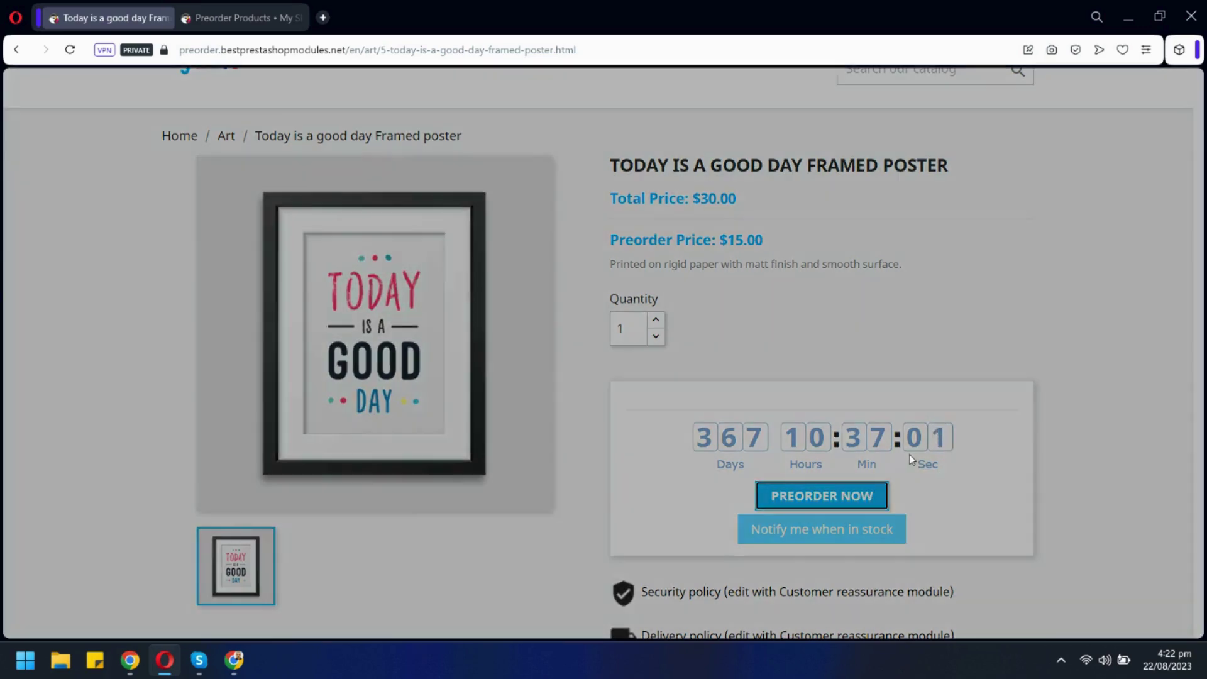
pyautogui.click(822, 386)
# - Accept the terms, place the poster order, and check it under My account's pre-ordered products
pyautogui.click(209, 441)
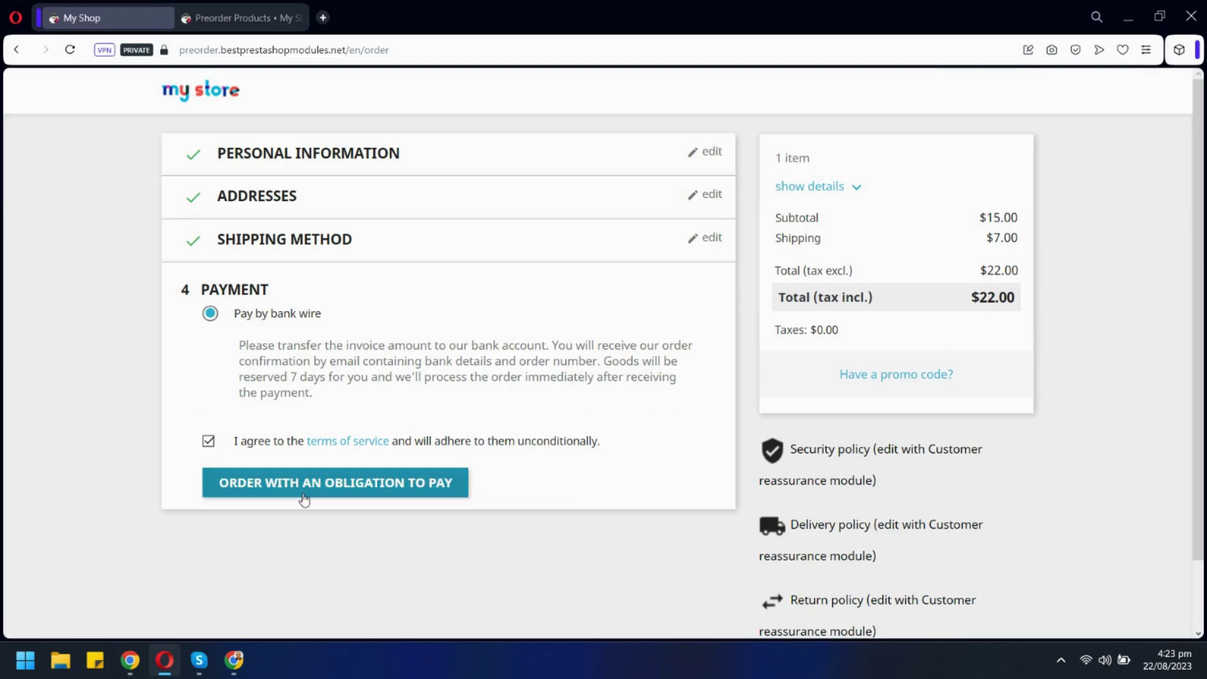
pyautogui.click(335, 483)
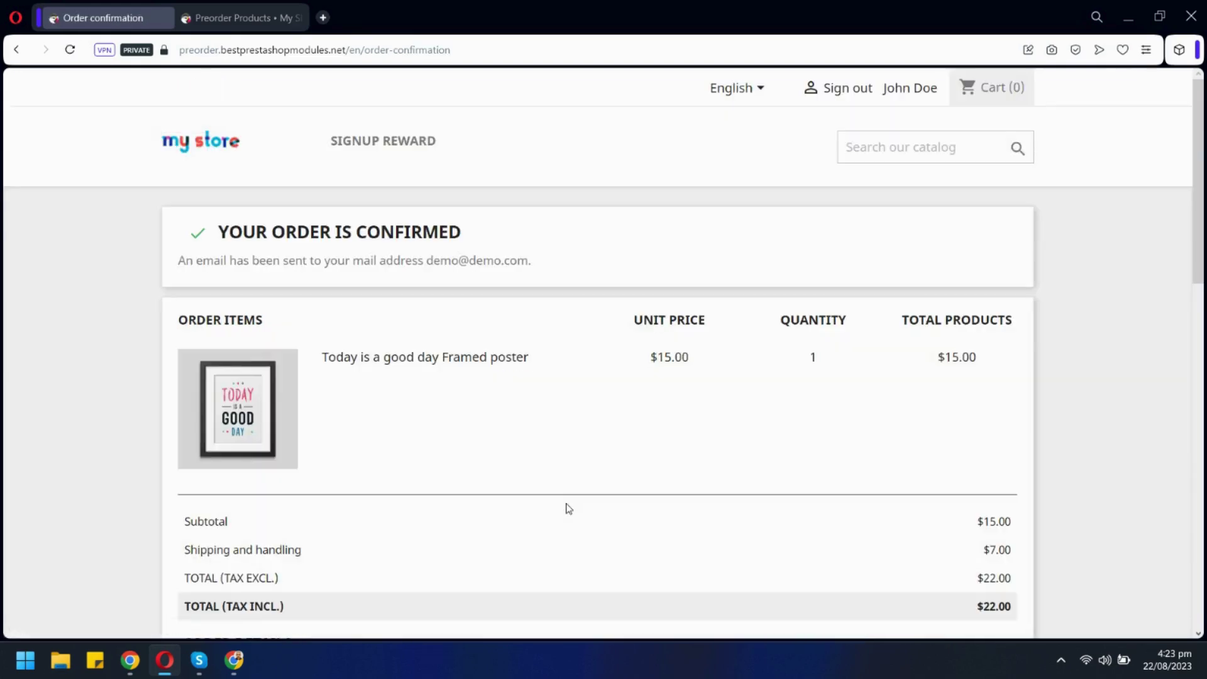
pyautogui.scroll(-3, 793, 382)
pyautogui.scroll(3, 793, 382)
pyautogui.click(896, 88)
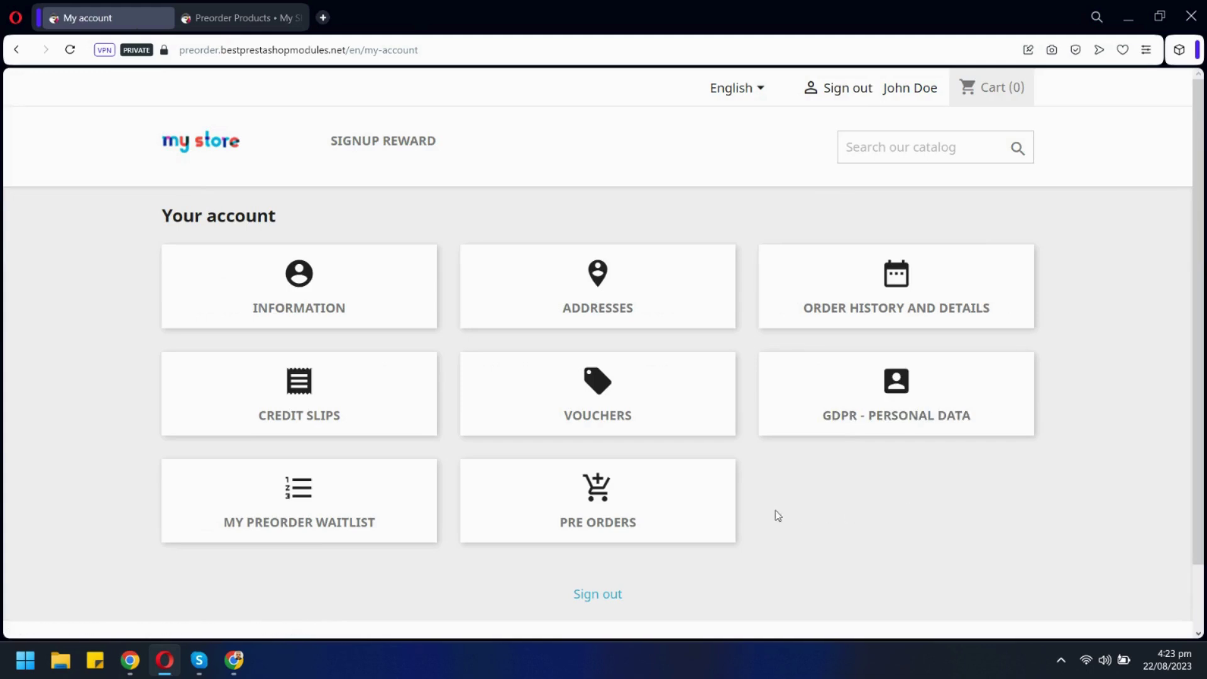
pyautogui.click(605, 508)
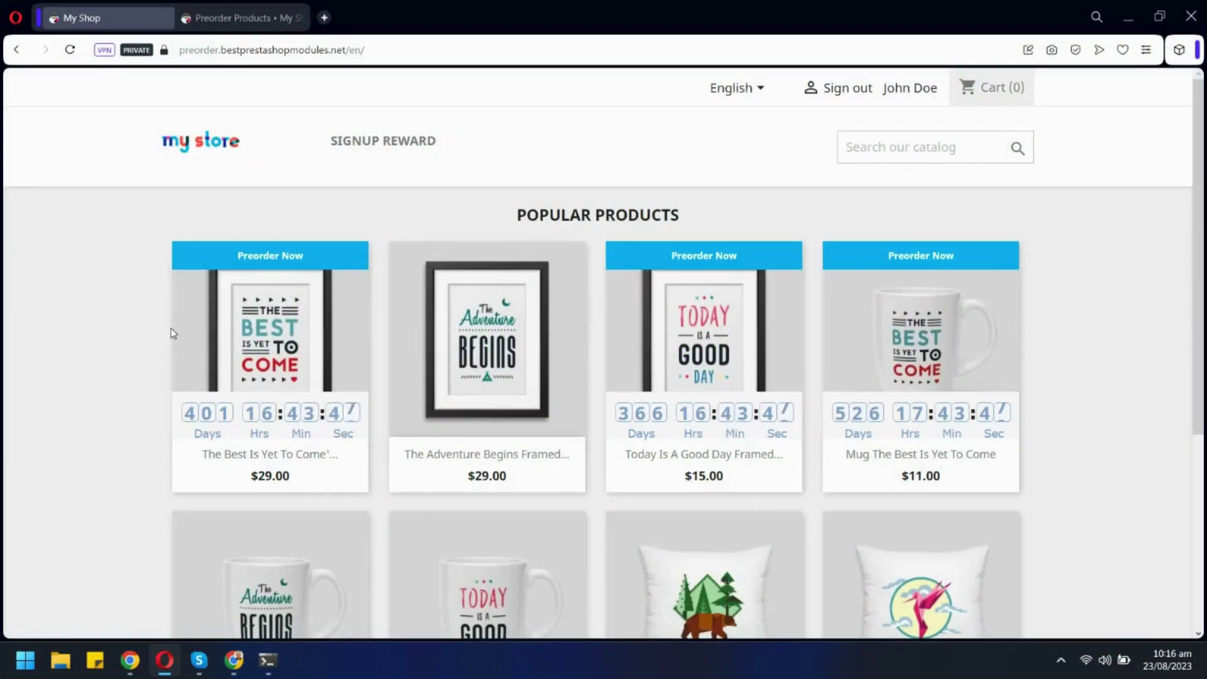
# - Open The best is yet to come poster and select the 80x120cm size
pyautogui.click(270, 331)
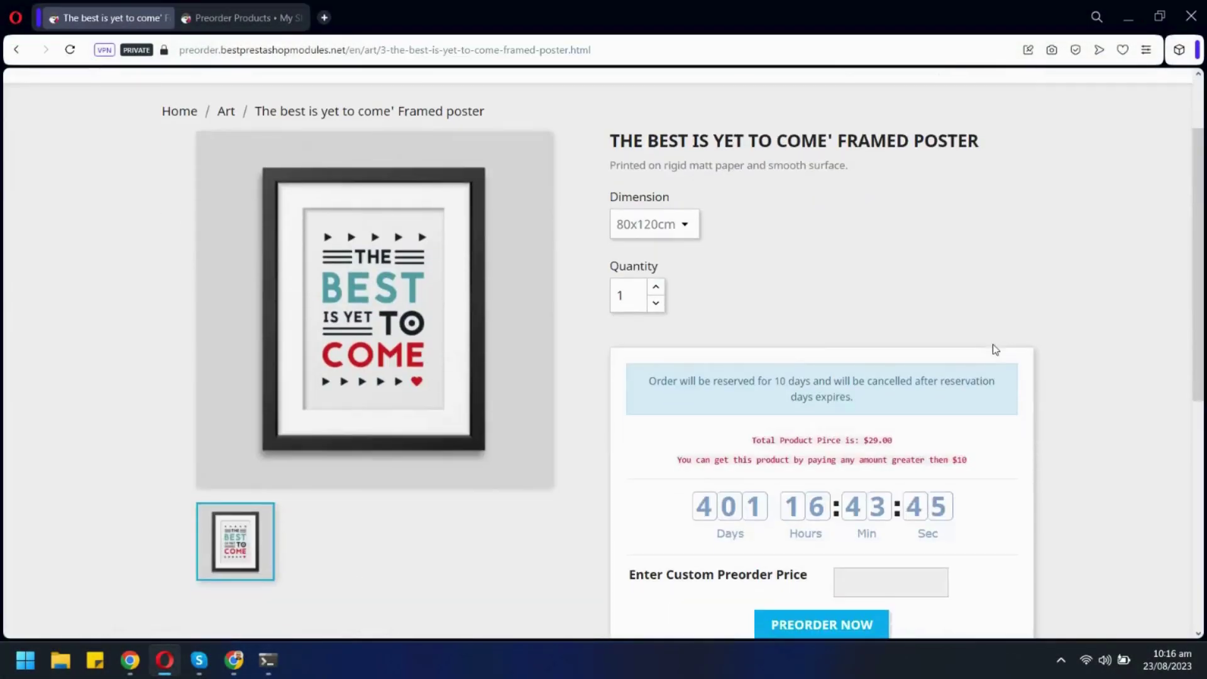
pyautogui.click(685, 223)
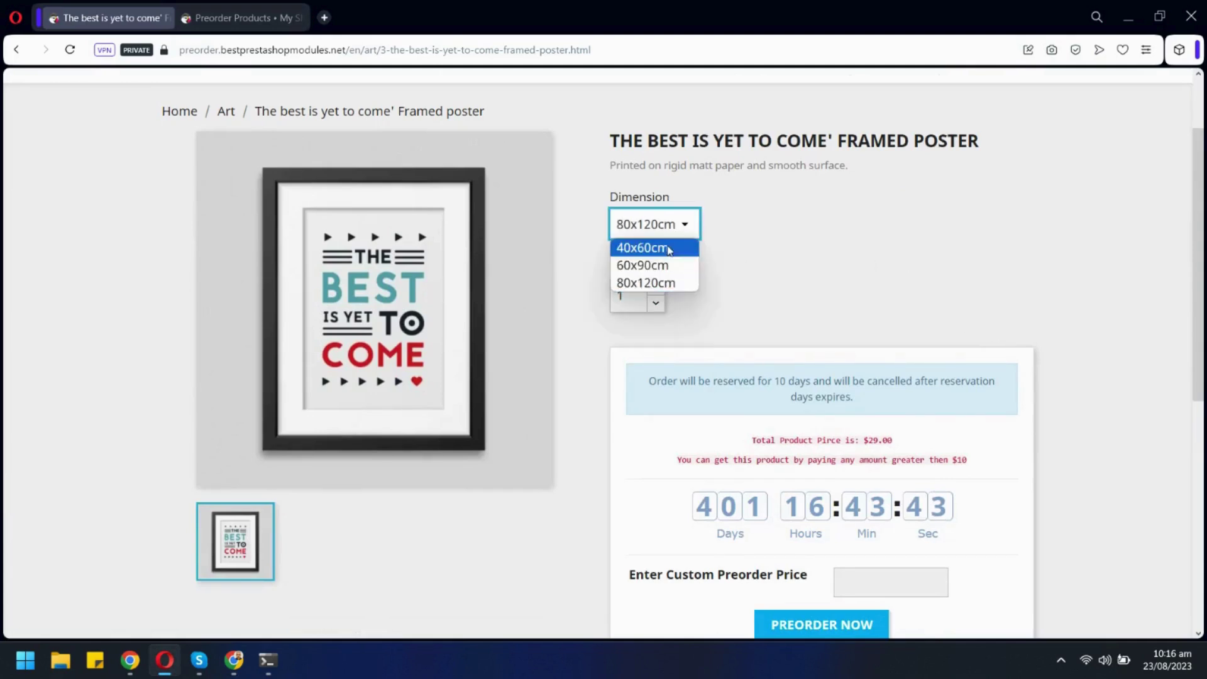
pyautogui.click(669, 249)
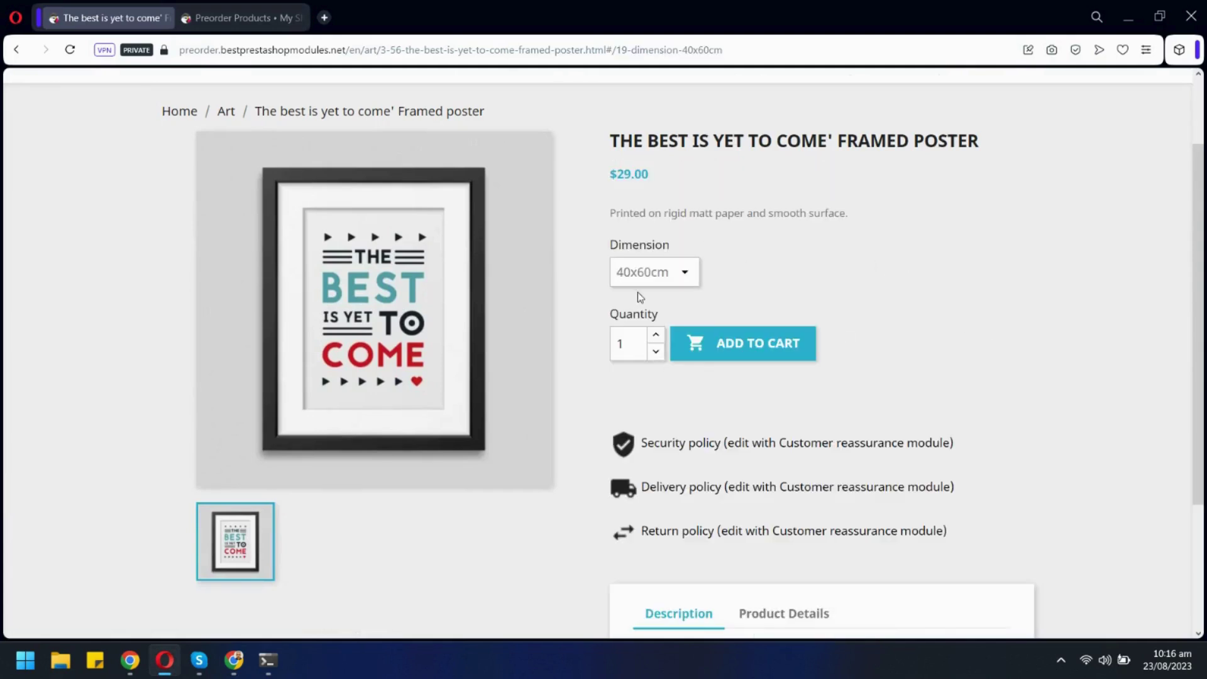
pyautogui.click(654, 271)
pyautogui.click(648, 331)
pyautogui.scroll(-1, 1043, 321)
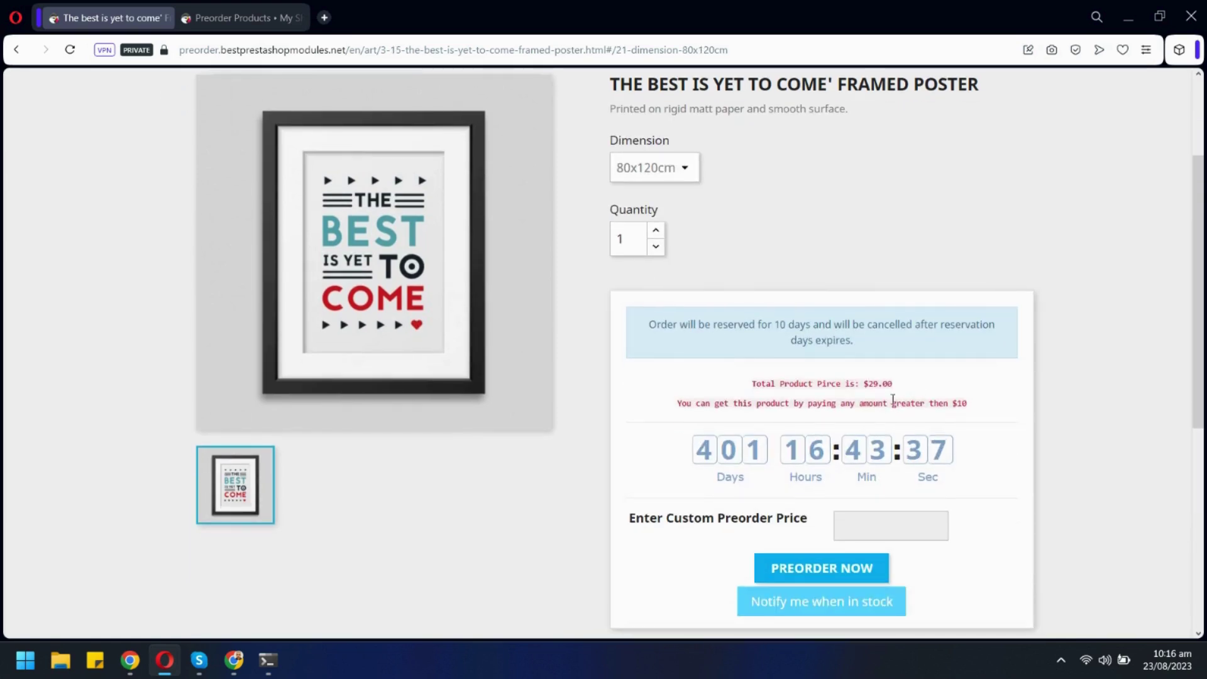
# - Enter a $10 custom pre-order price and pre-order the poster
pyautogui.moveTo(885, 403); pyautogui.dragTo(970, 405)
pyautogui.click(970, 407)
pyautogui.click(875, 525)
pyautogui.write('10')
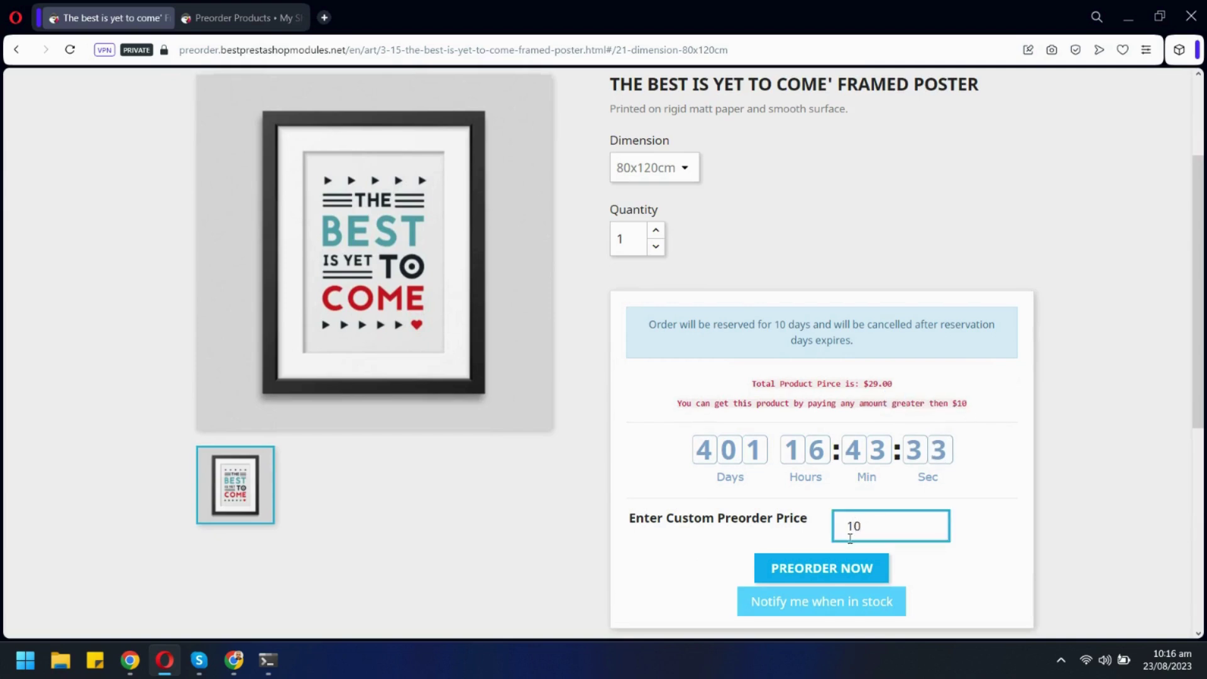
pyautogui.click(822, 568)
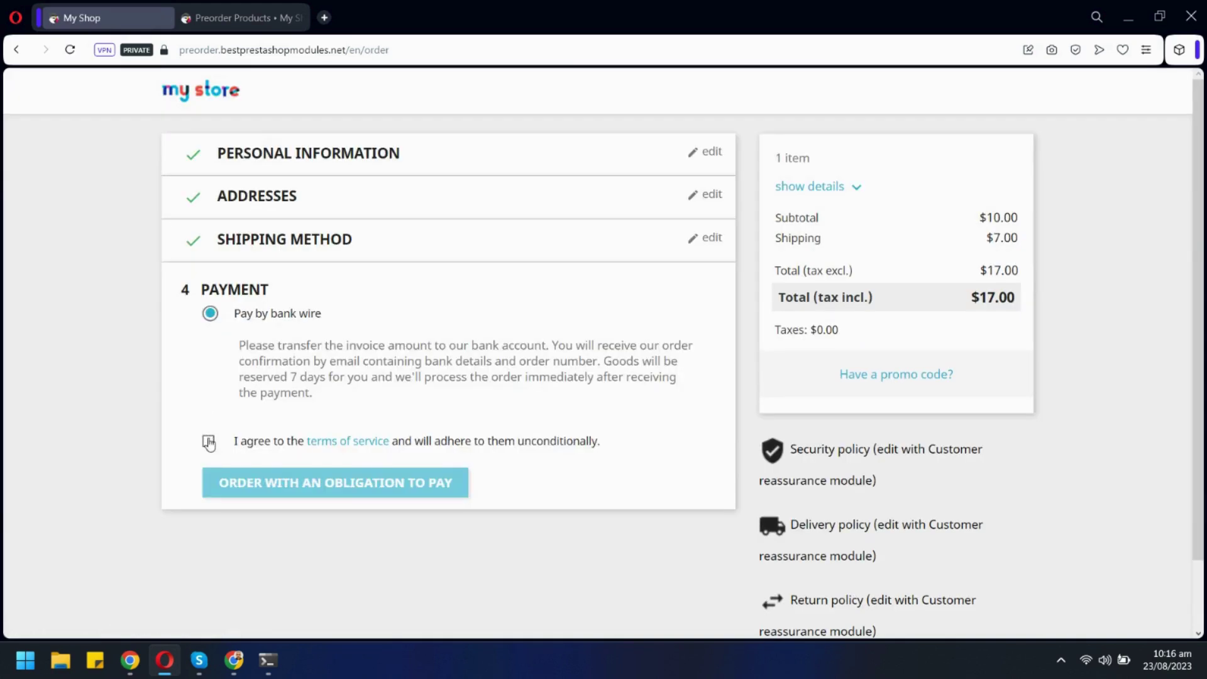
# - Accept the terms and place the order with an obligation to pay
pyautogui.click(209, 441)
pyautogui.click(307, 485)
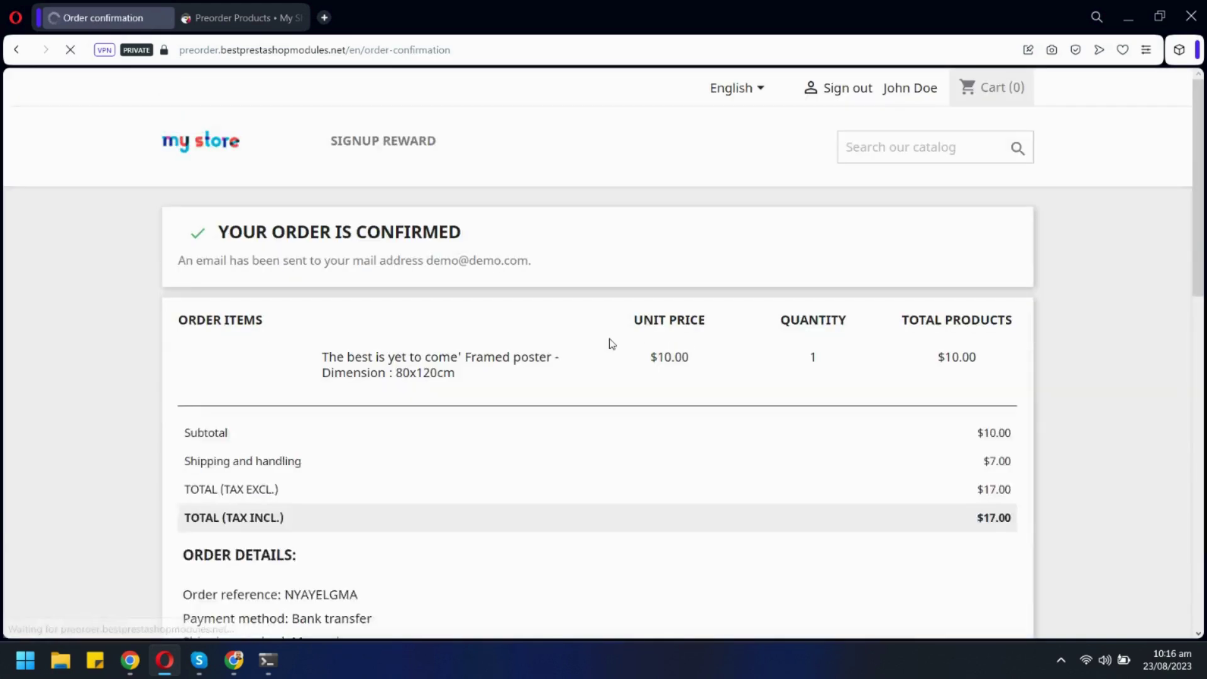
pyautogui.click(909, 88)
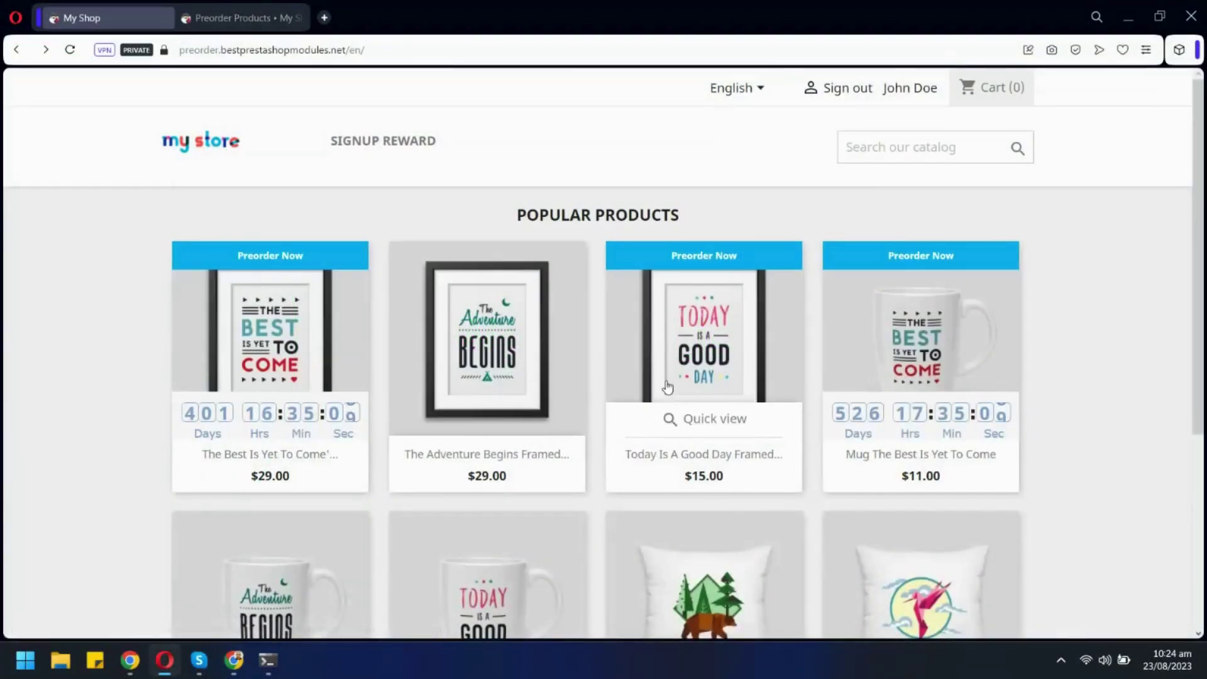
pyautogui.scroll(-3, 1026, 365)
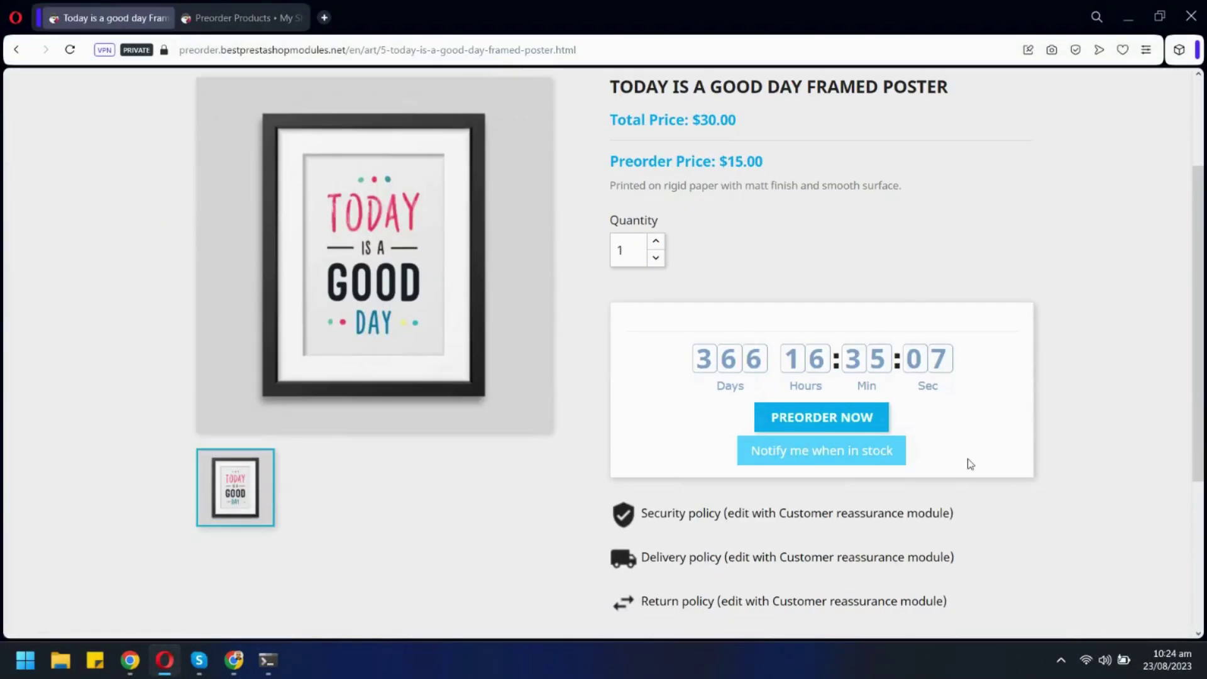
# - Subscribe to Notify me when in stock for the Today Is A Good Day poster, then check My Preorder Waitlist
pyautogui.click(821, 453)
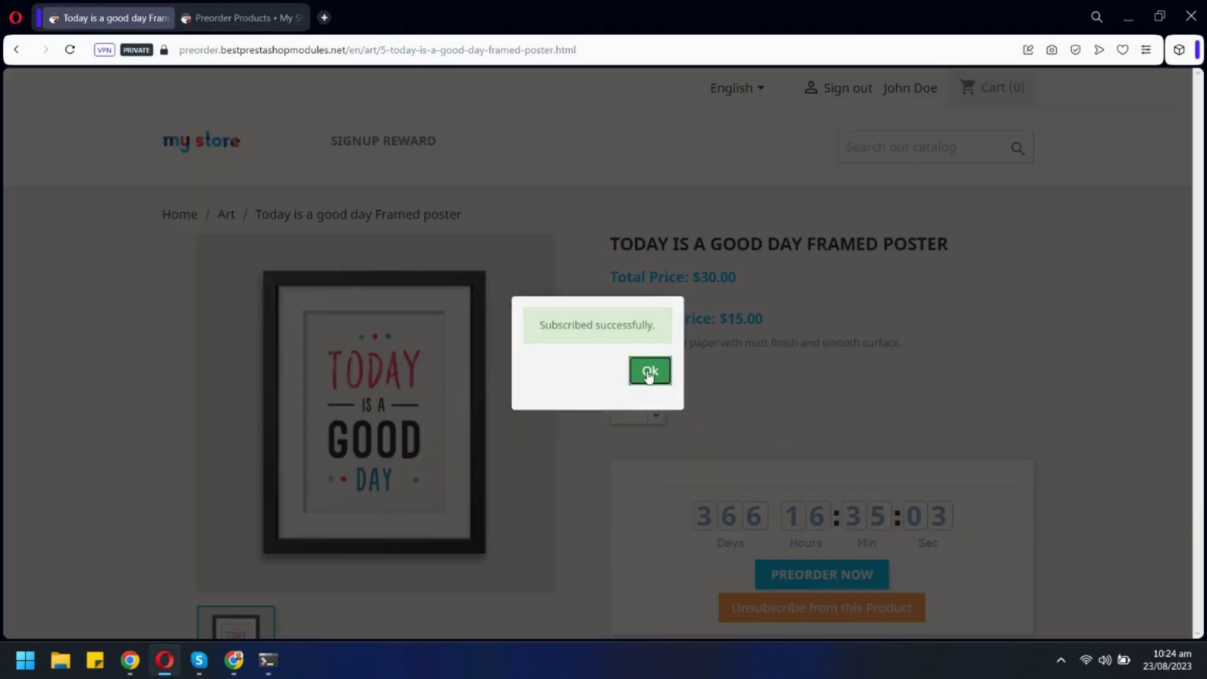
pyautogui.click(651, 374)
pyautogui.click(919, 91)
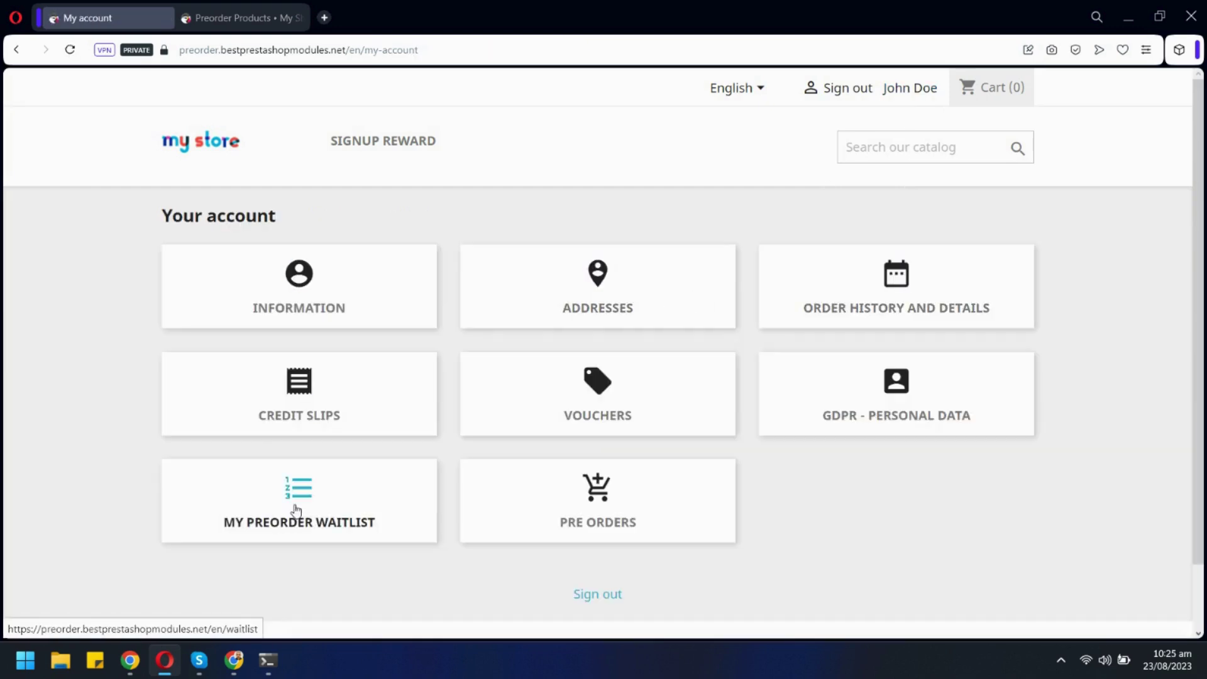
pyautogui.click(296, 510)
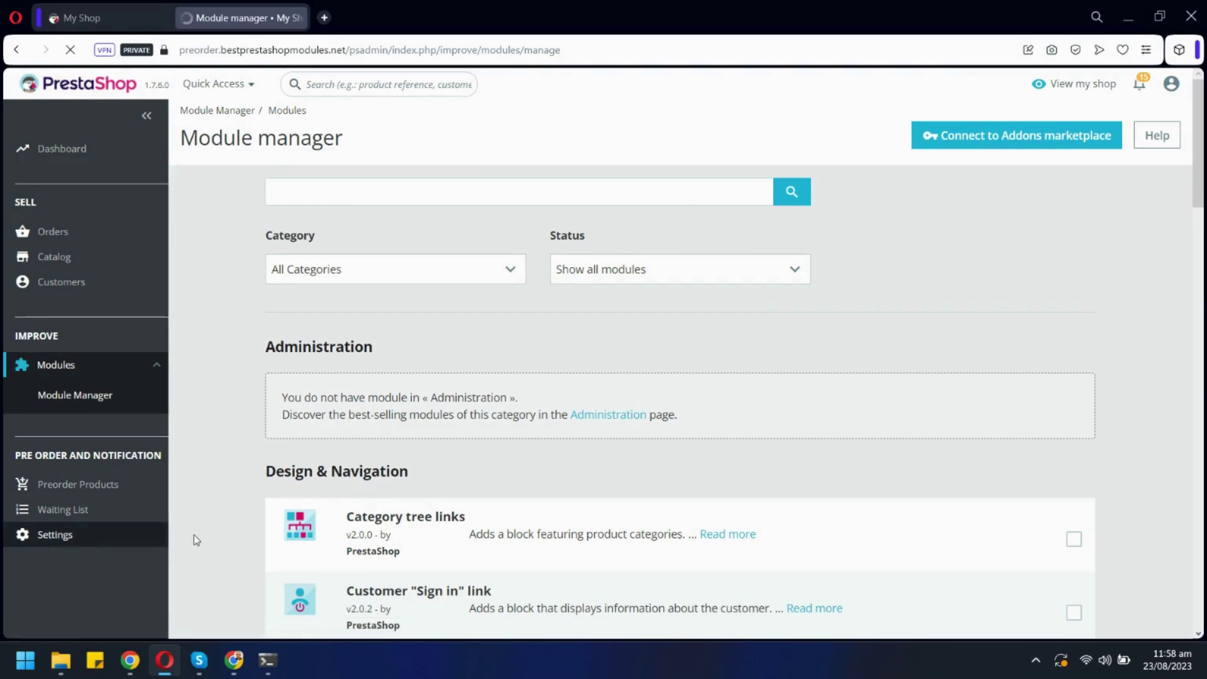
pyautogui.scroll(-1, 628, 384)
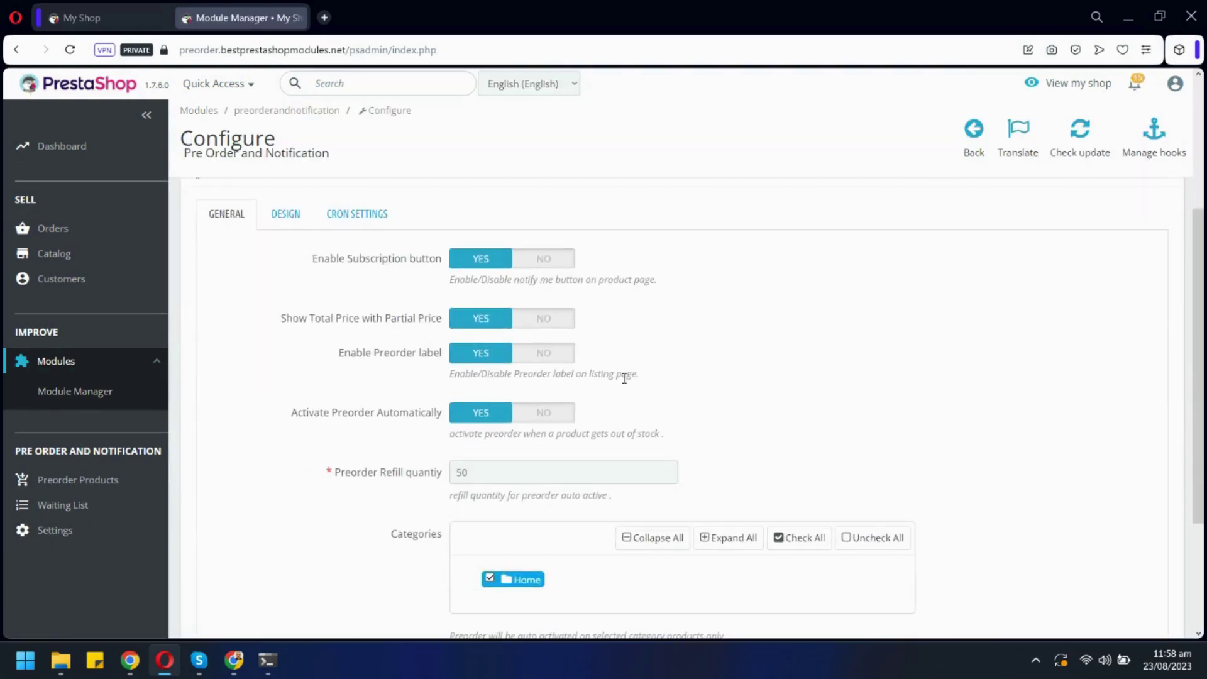
# - Review the total-price, pre-order label and auto-activation toggles, leaving auto-activation on
pyautogui.click(543, 321)
pyautogui.click(498, 320)
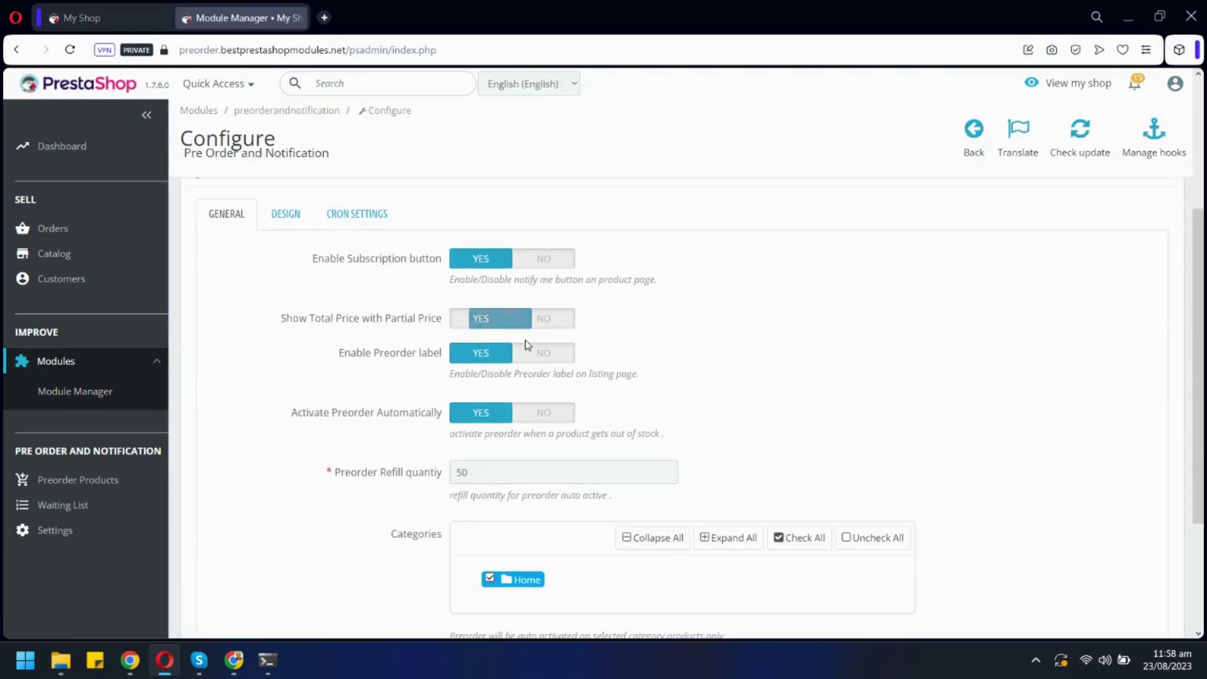
pyautogui.click(533, 357)
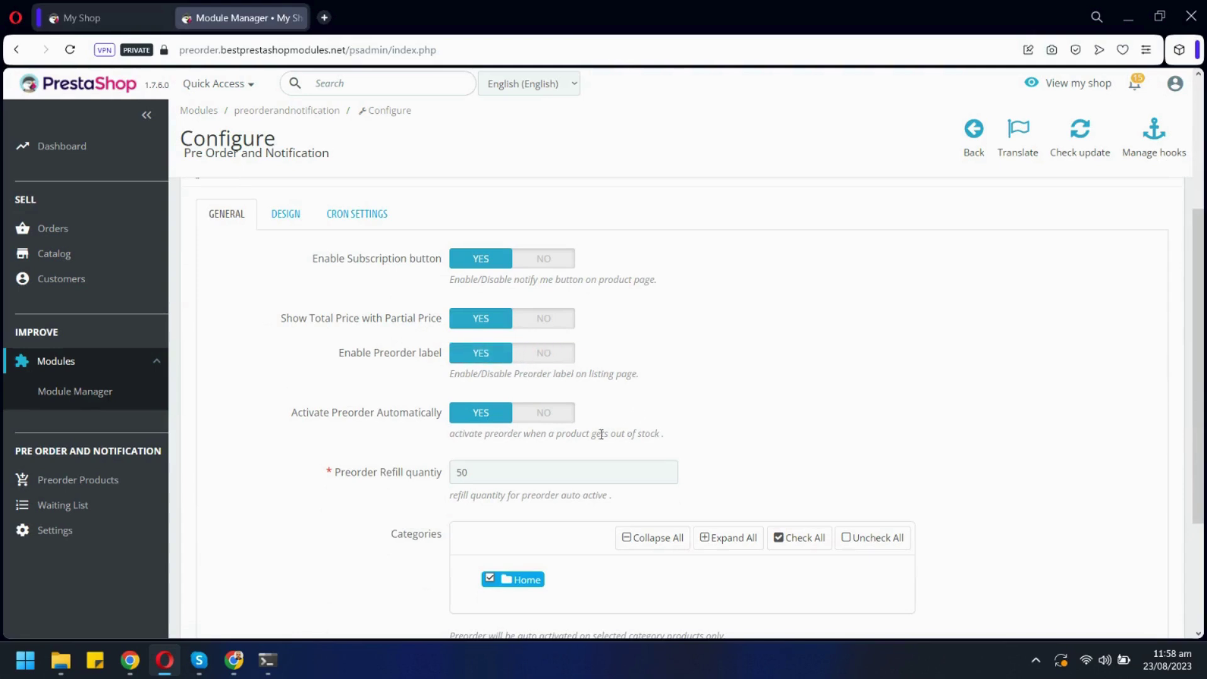
pyautogui.click(543, 413)
pyautogui.click(482, 414)
pyautogui.scroll(-2, 469, 409)
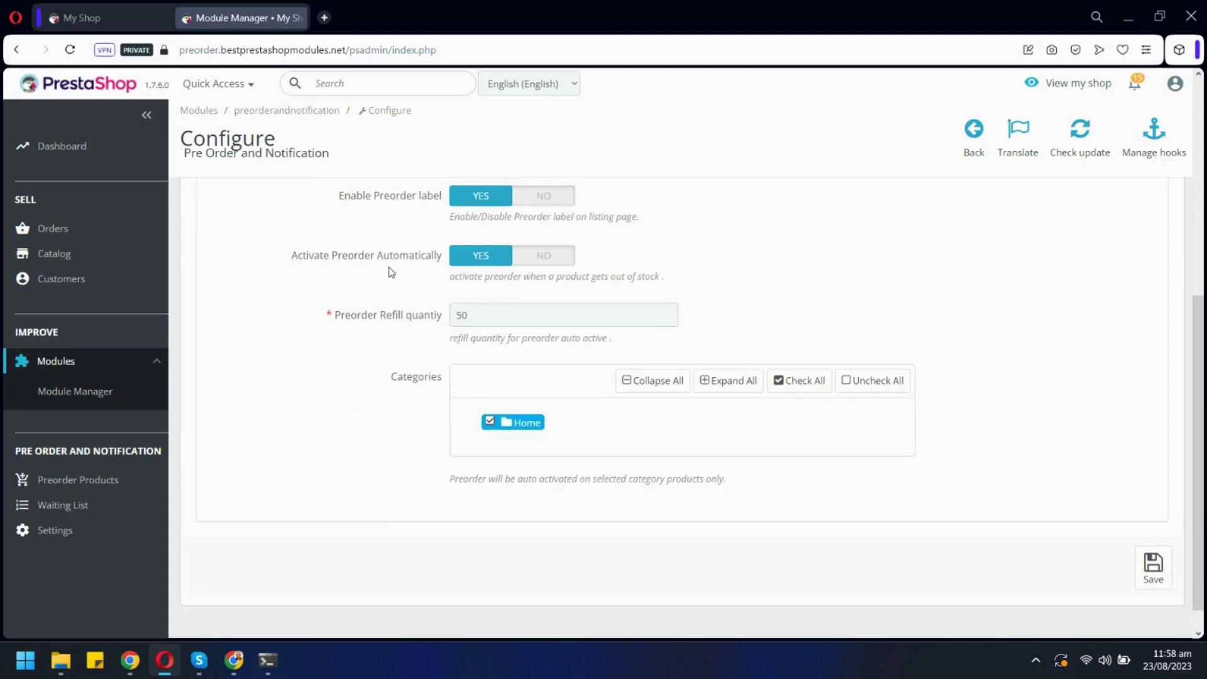
# - Tick Clothes under Home for automatic activation and open Preorder Products
pyautogui.click(520, 422)
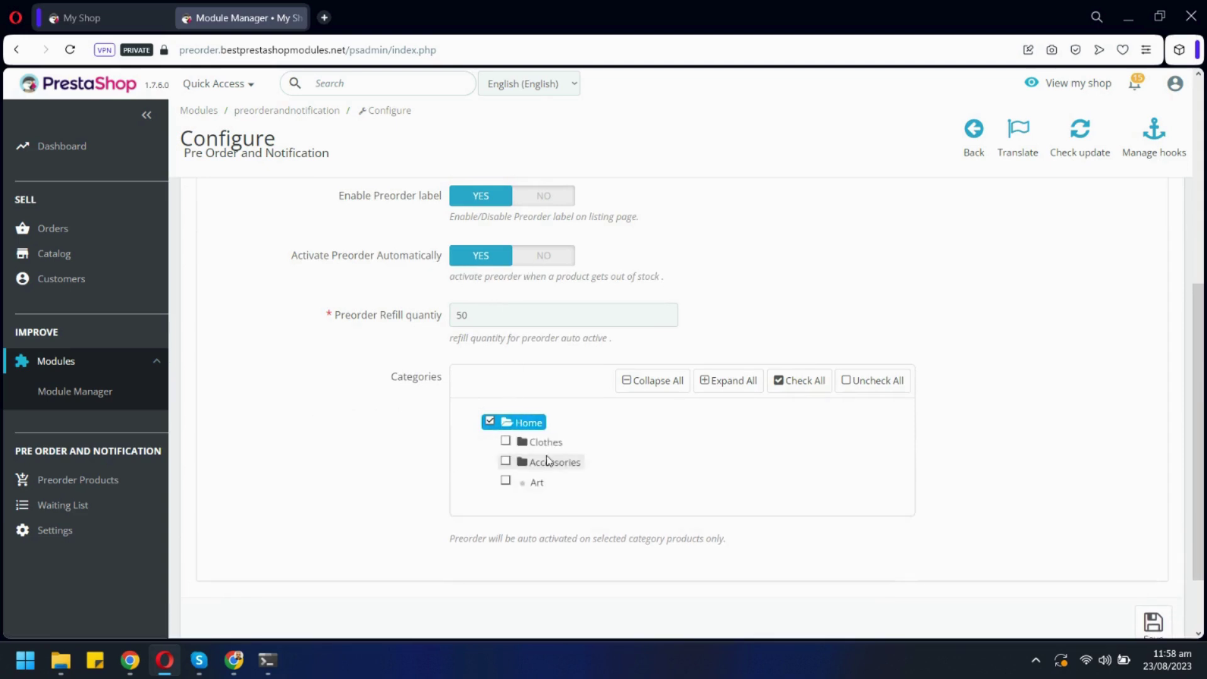
pyautogui.click(523, 442)
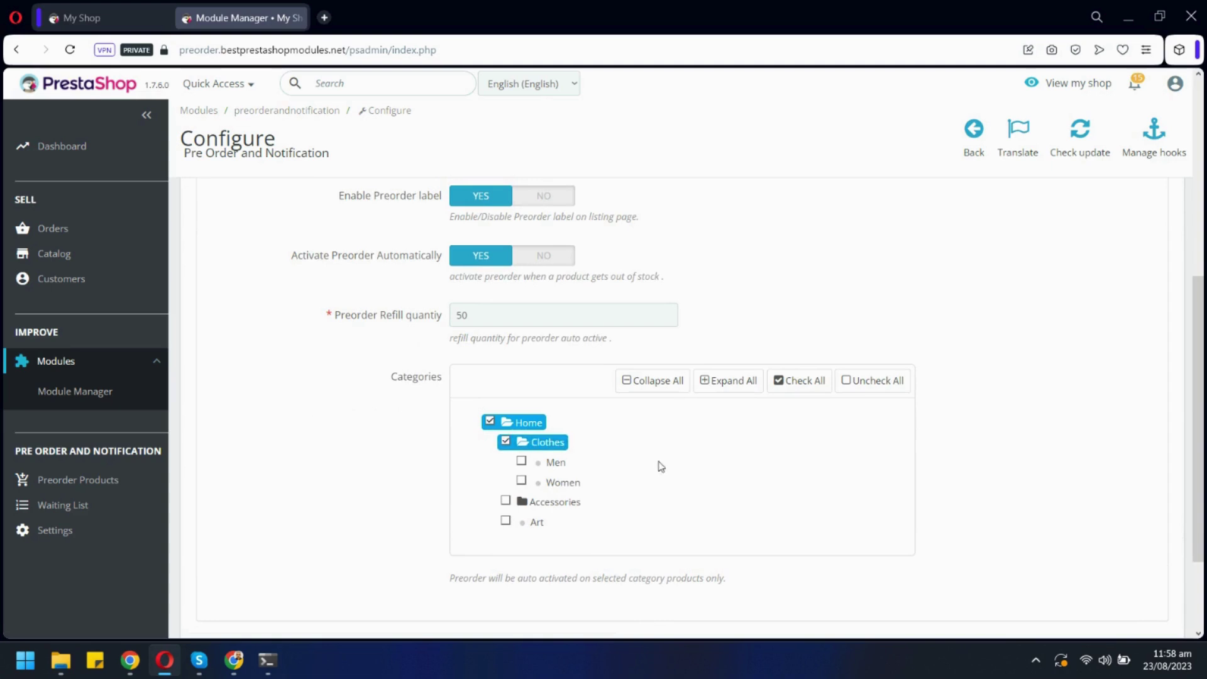
pyautogui.scroll(-1, 733, 466)
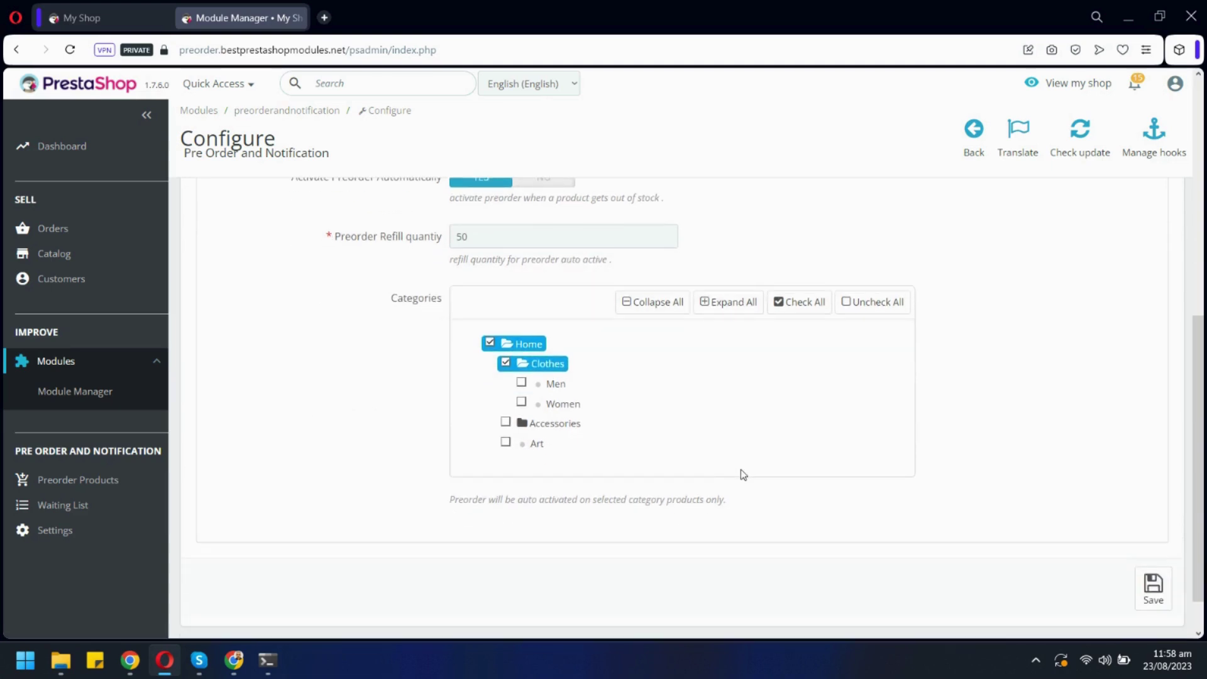
pyautogui.scroll(1, 742, 474)
pyautogui.scroll(1, 742, 473)
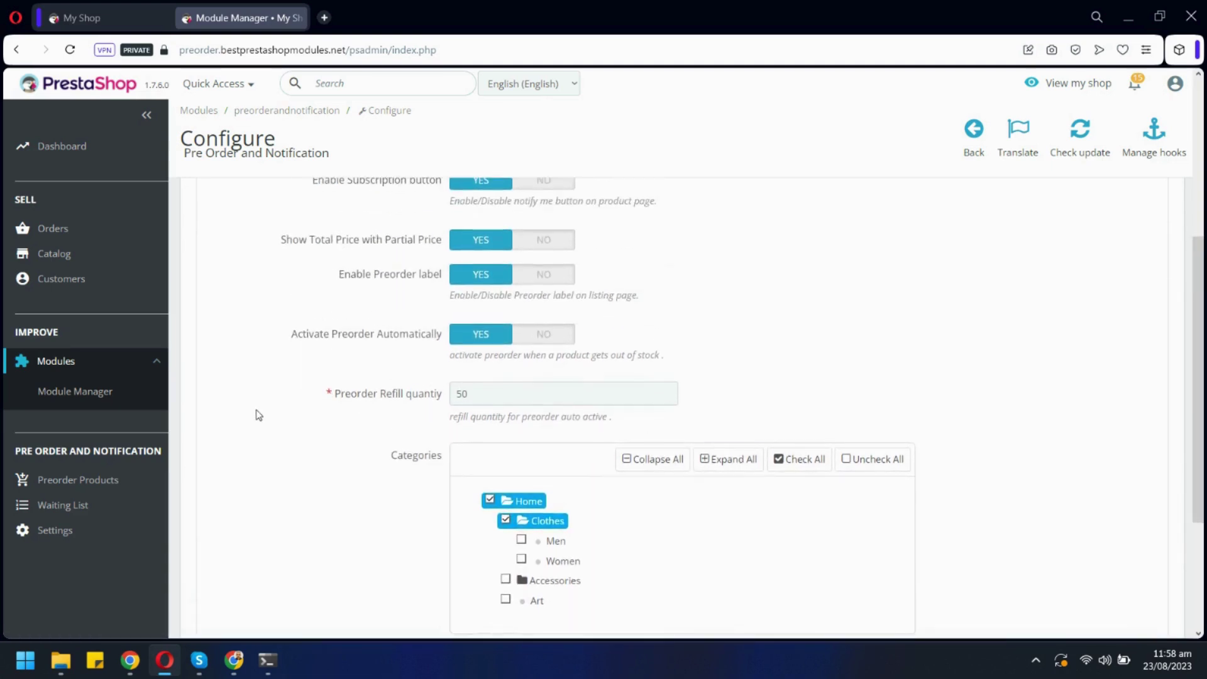
pyautogui.click(77, 480)
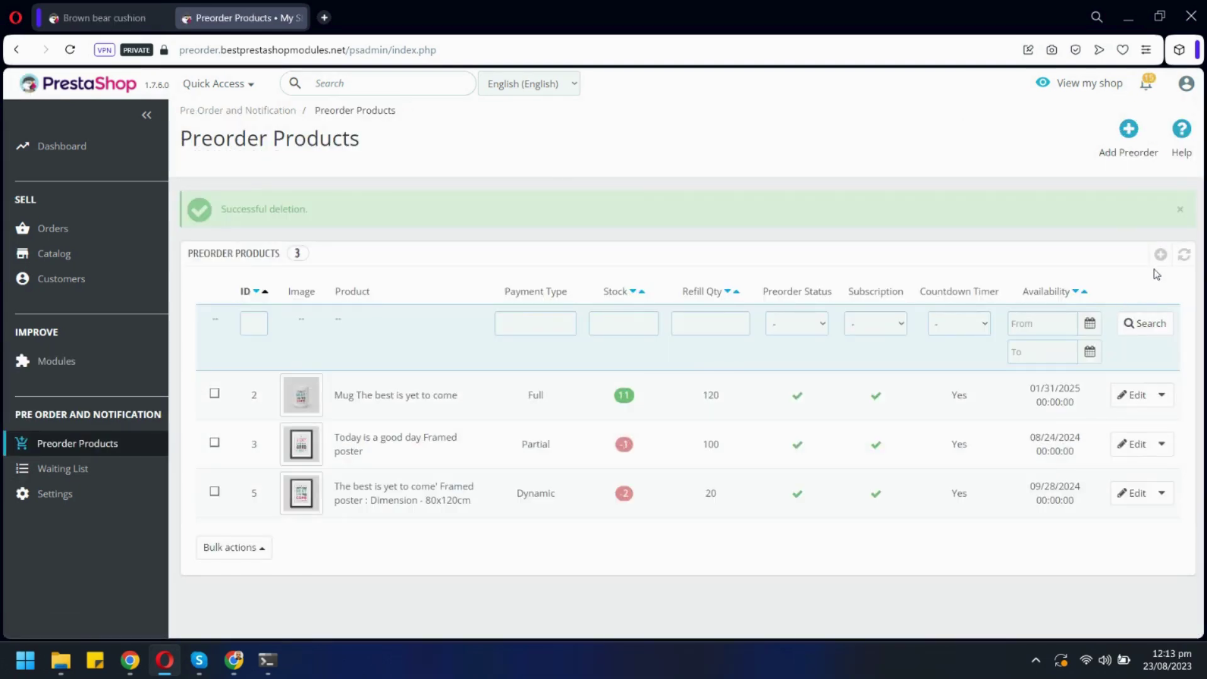
# - Add a new pre-order and search 'bear' to select Brown bear cushion Color-White
pyautogui.click(1161, 255)
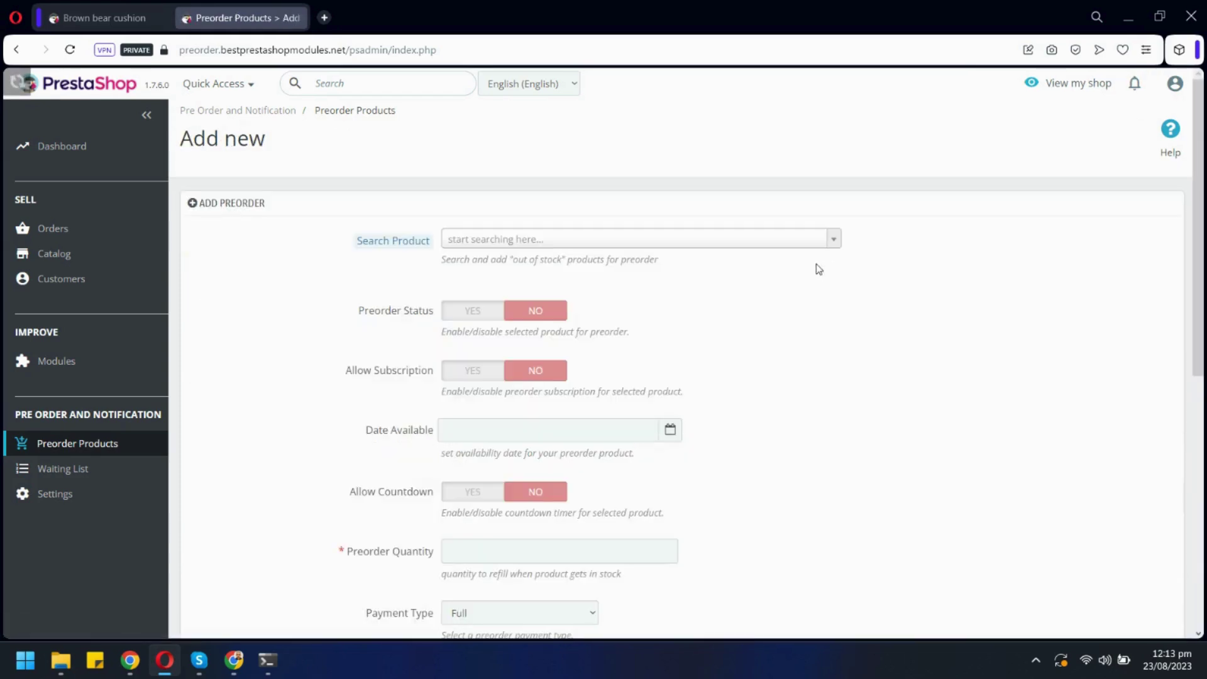
pyautogui.click(472, 239)
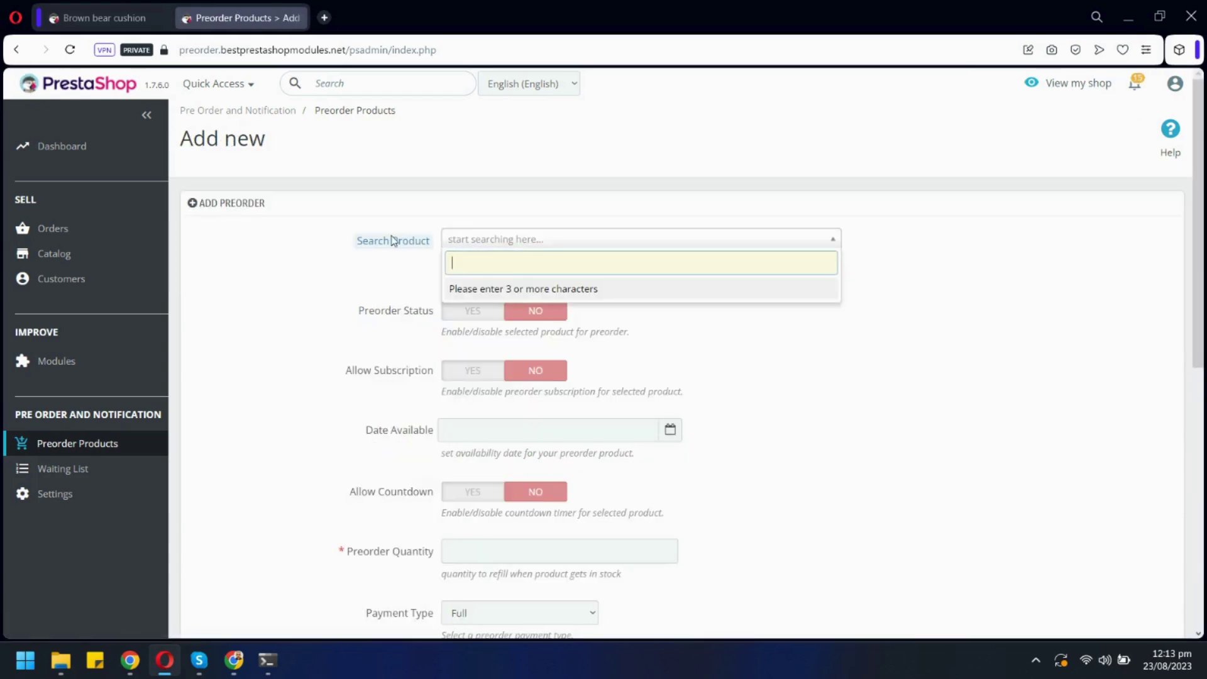
pyautogui.write('bear')
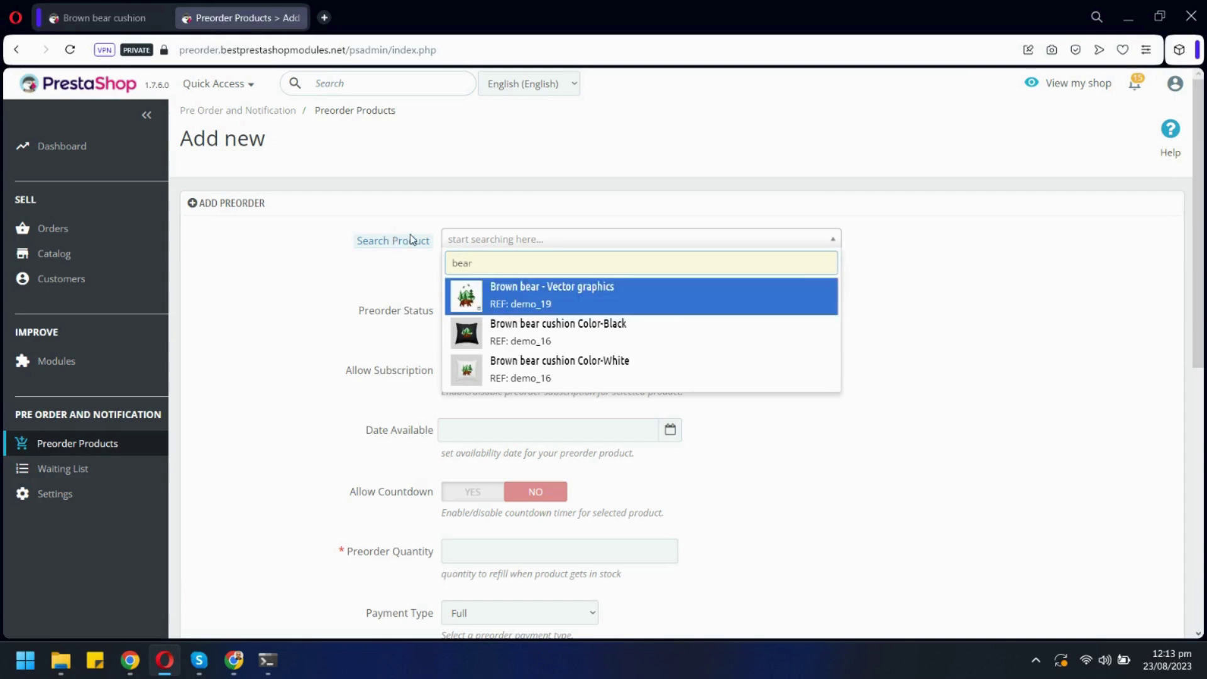
pyautogui.click(611, 370)
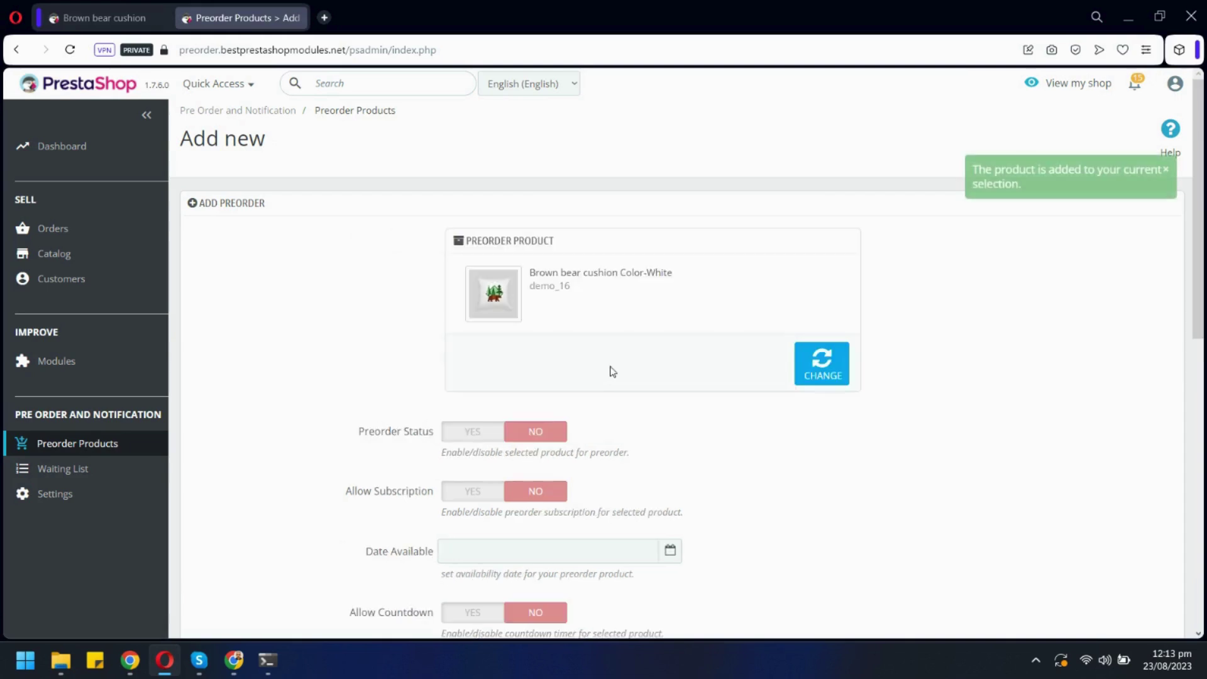
pyautogui.scroll(-2, 611, 370)
# - Enable pre-order status and subscriptions, with availability date 2023-08-26
pyautogui.click(480, 358)
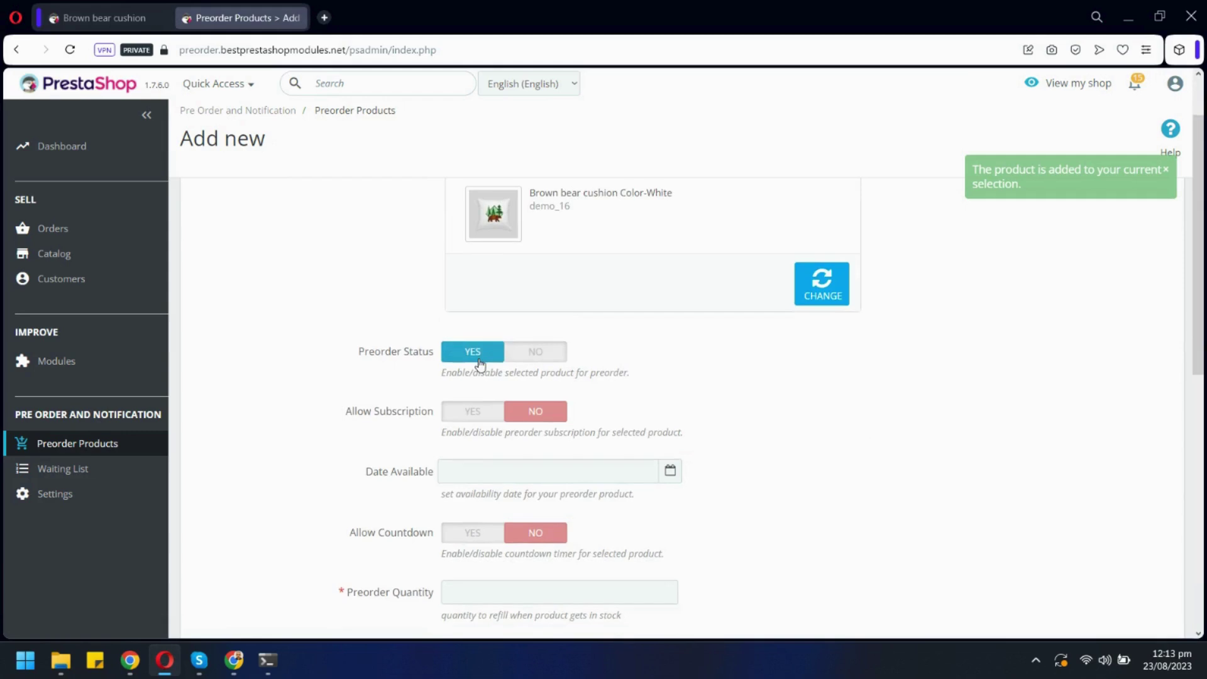
pyautogui.scroll(-1, 479, 359)
pyautogui.click(475, 346)
pyautogui.scroll(-1, 475, 347)
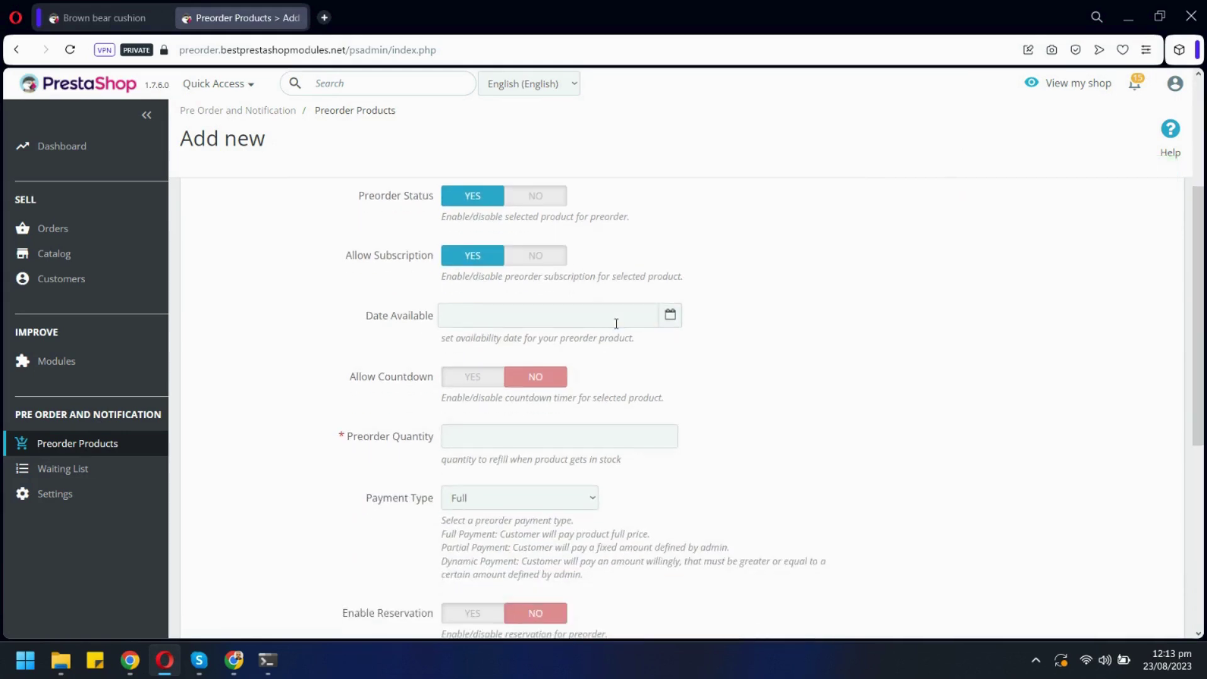
pyautogui.click(616, 315)
pyautogui.click(583, 451)
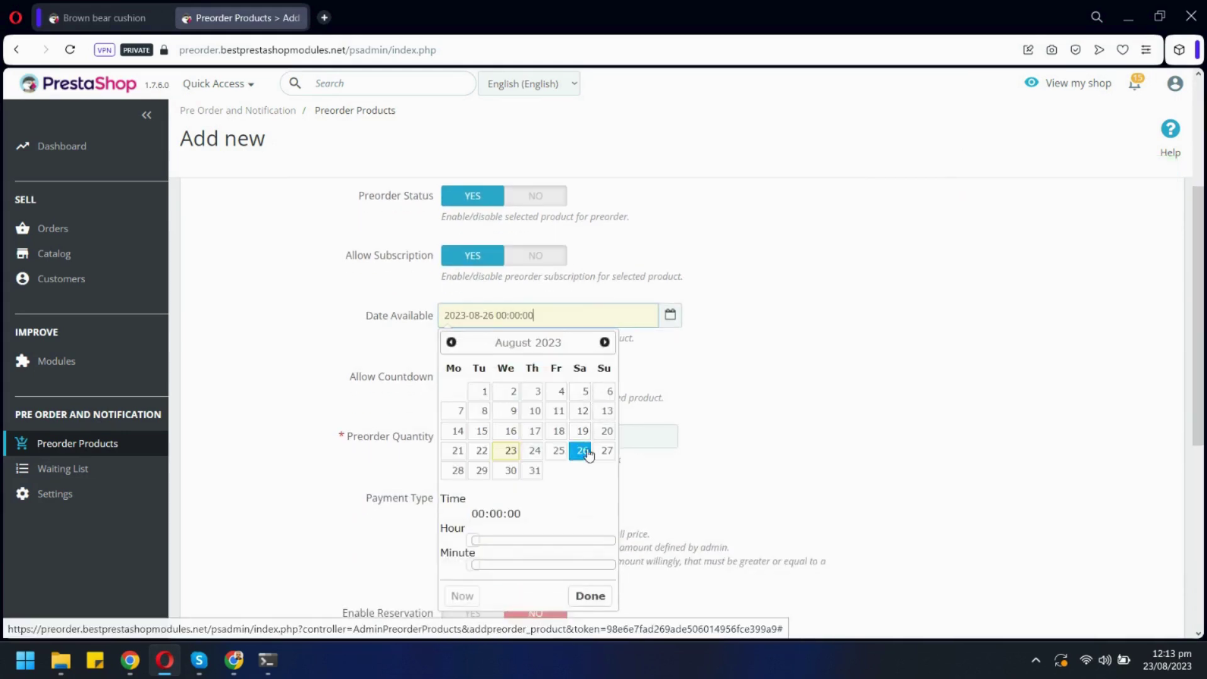
pyautogui.click(669, 385)
pyautogui.scroll(-1, 668, 385)
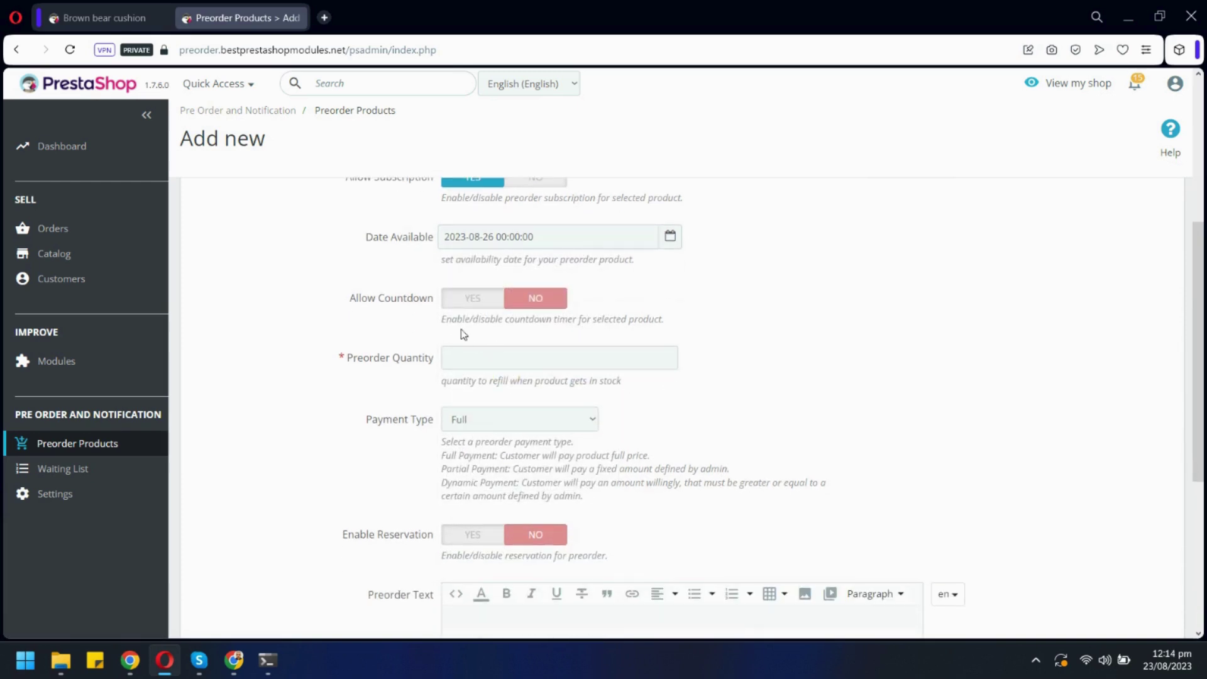
# - Turn on the countdown, set quantity 10, and choose Partial payment
pyautogui.click(463, 302)
pyautogui.scroll(-1, 504, 301)
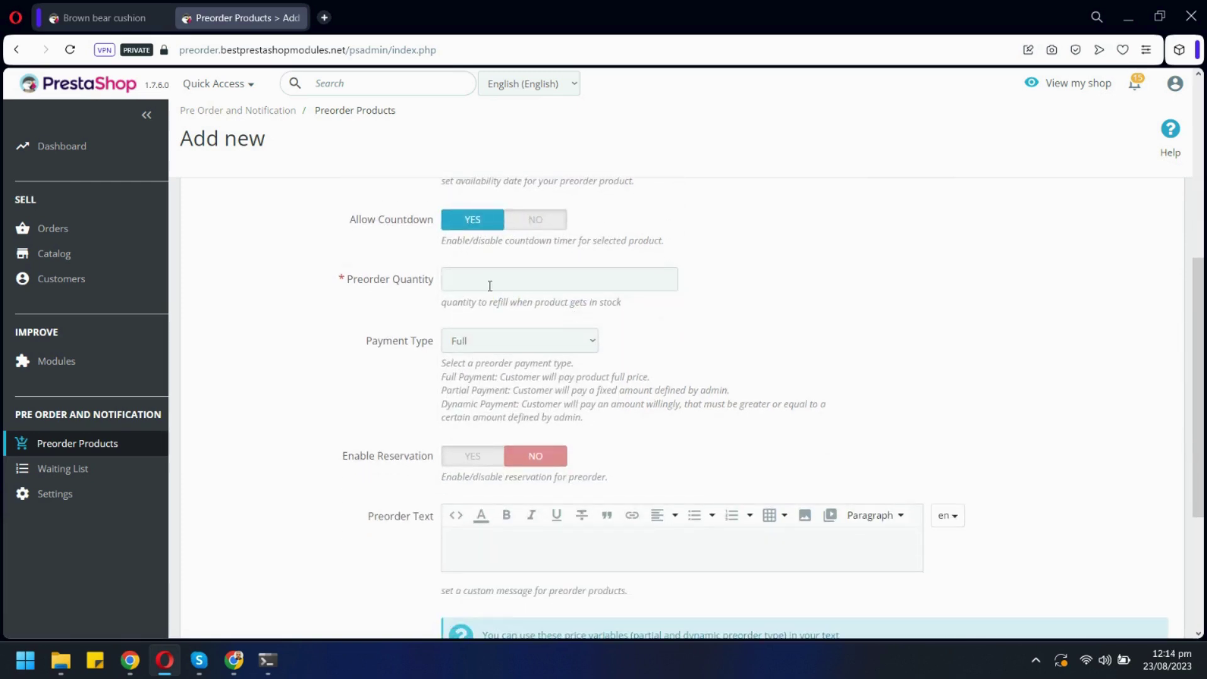
pyautogui.click(490, 286)
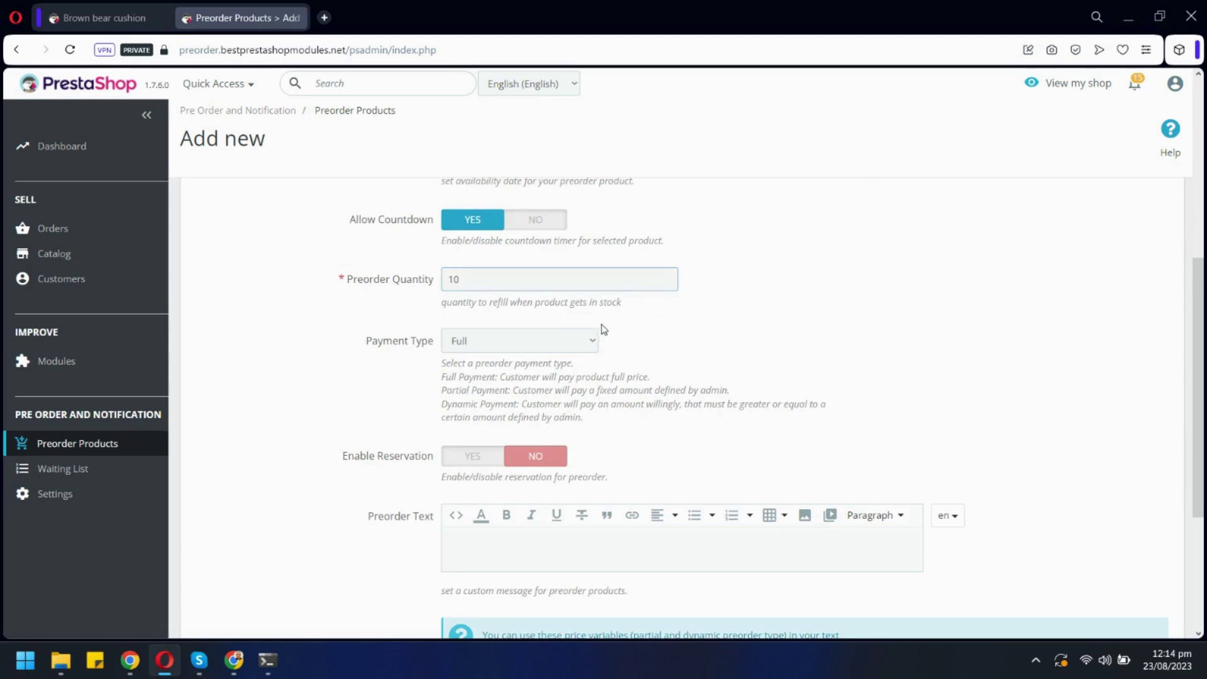
pyautogui.scroll(-1, 602, 329)
pyautogui.click(590, 263)
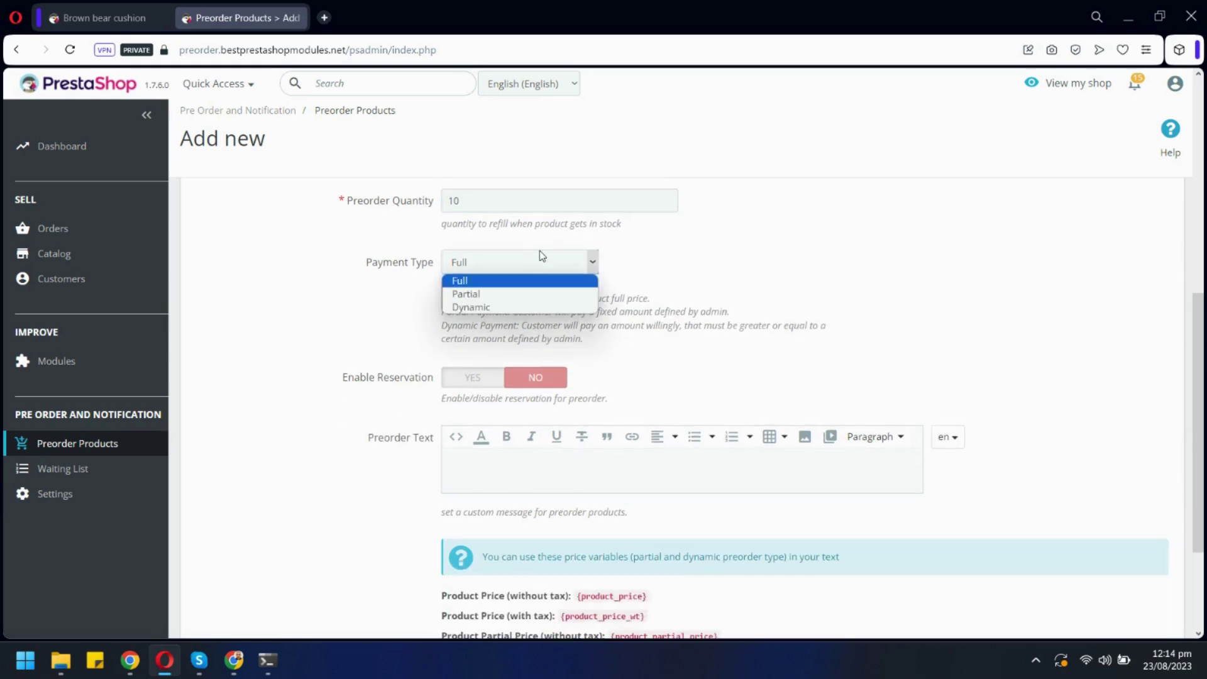
pyautogui.click(537, 294)
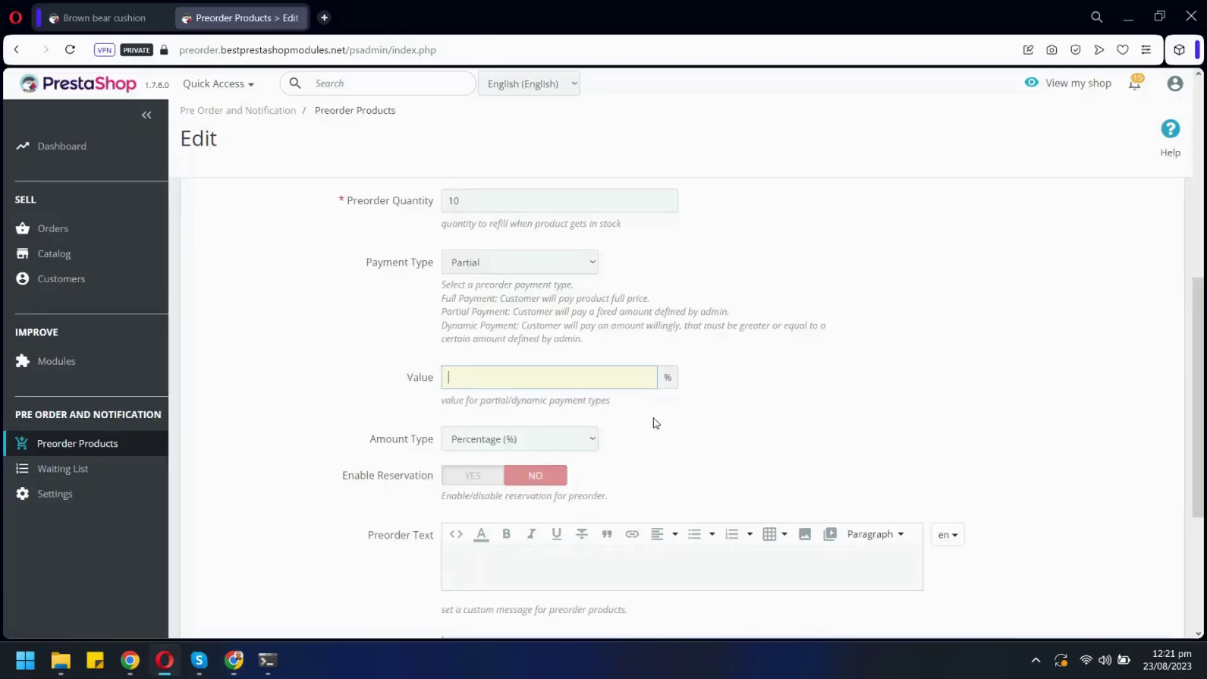
pyautogui.scroll(-1, 649, 414)
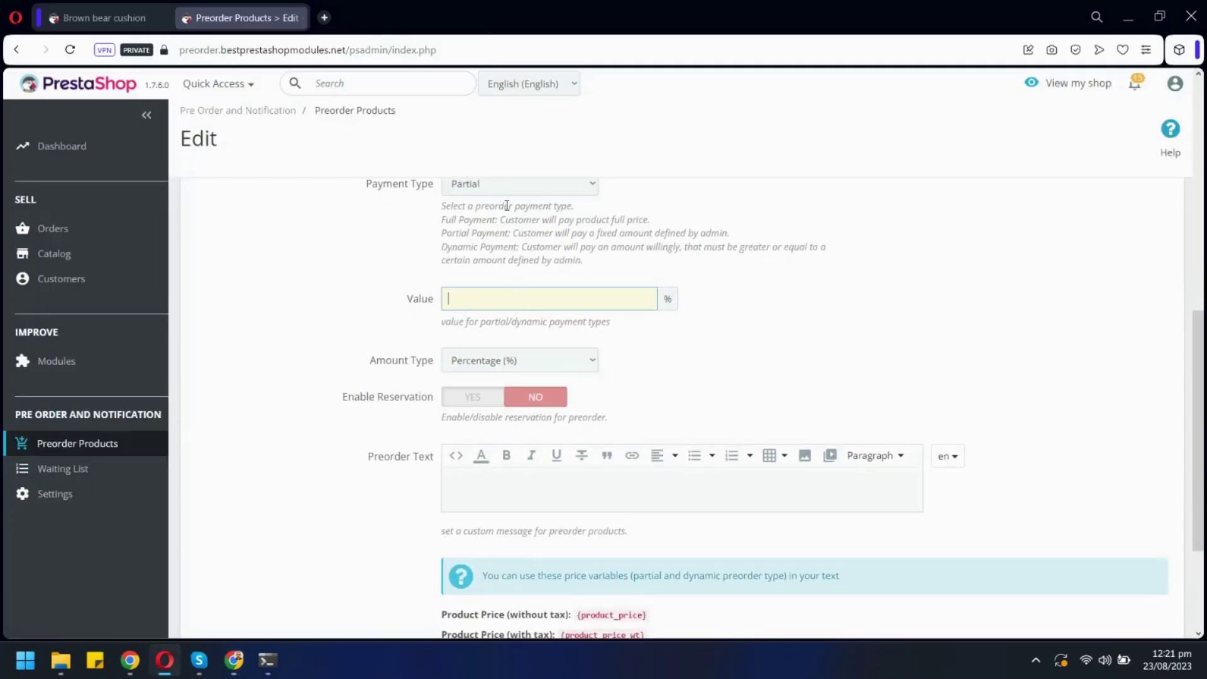
# - Set the partial amount type to Percentage with value 50
pyautogui.click(490, 359)
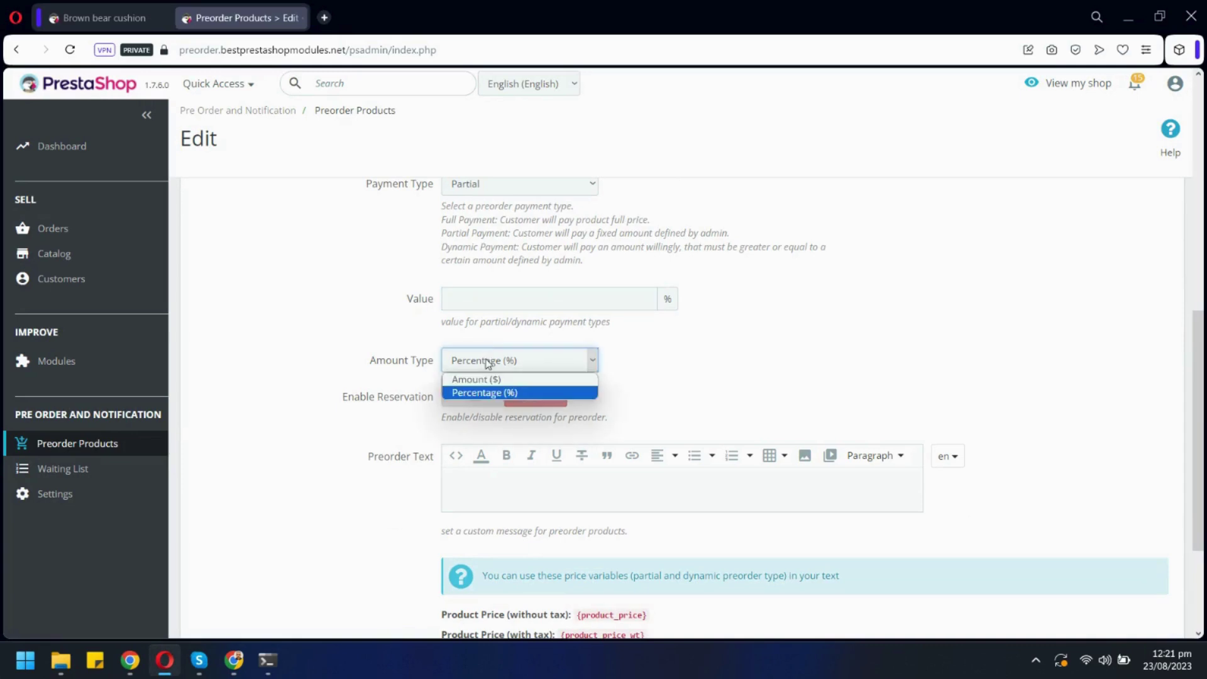
pyautogui.click(488, 393)
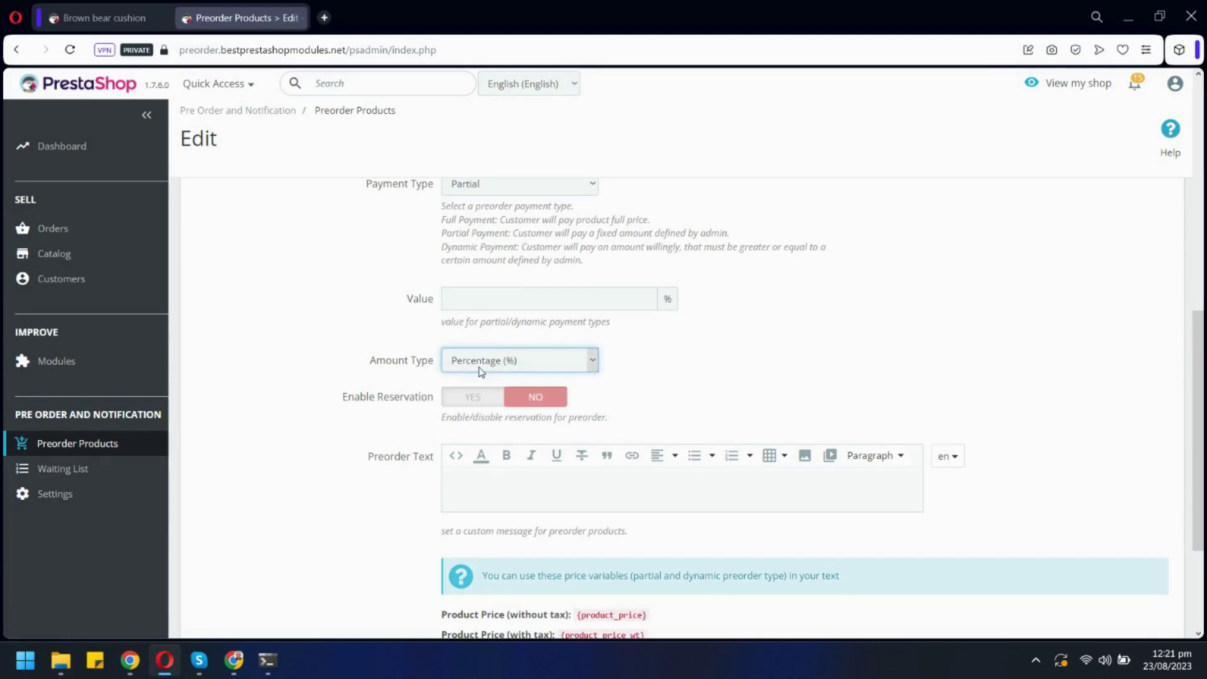
pyautogui.click(478, 300)
pyautogui.write('50')
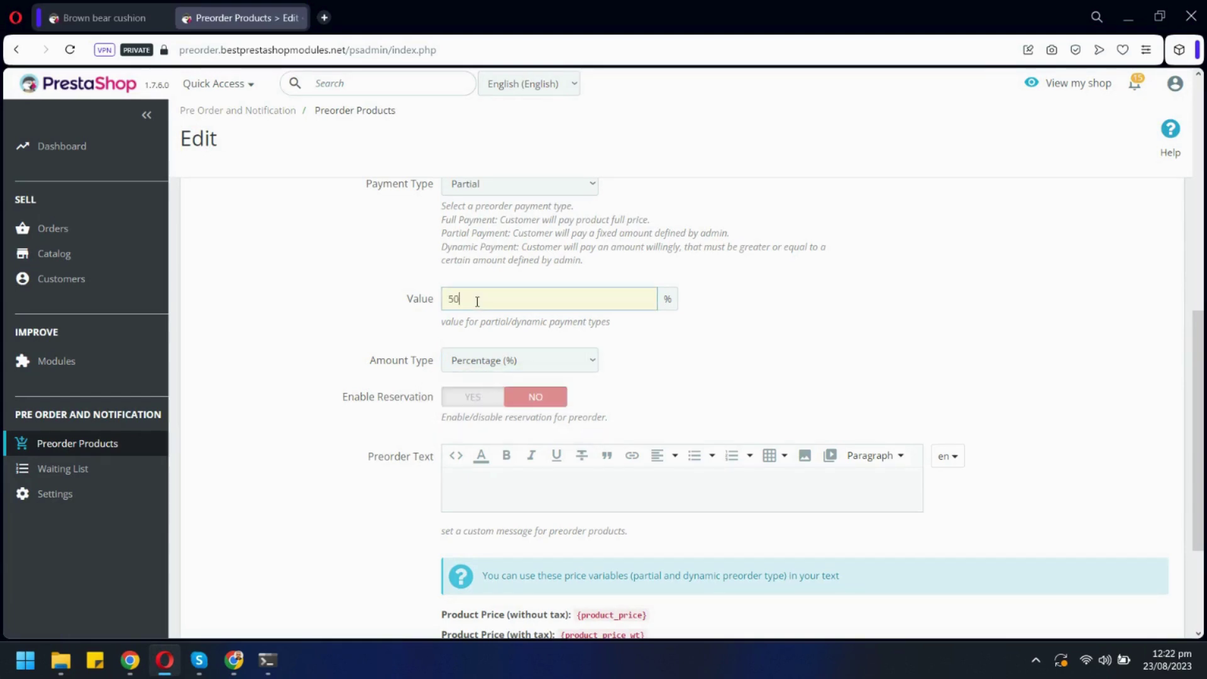
pyautogui.click(648, 381)
# - Toggle reservation on and back off, paste the pre-order text, and save
pyautogui.click(478, 399)
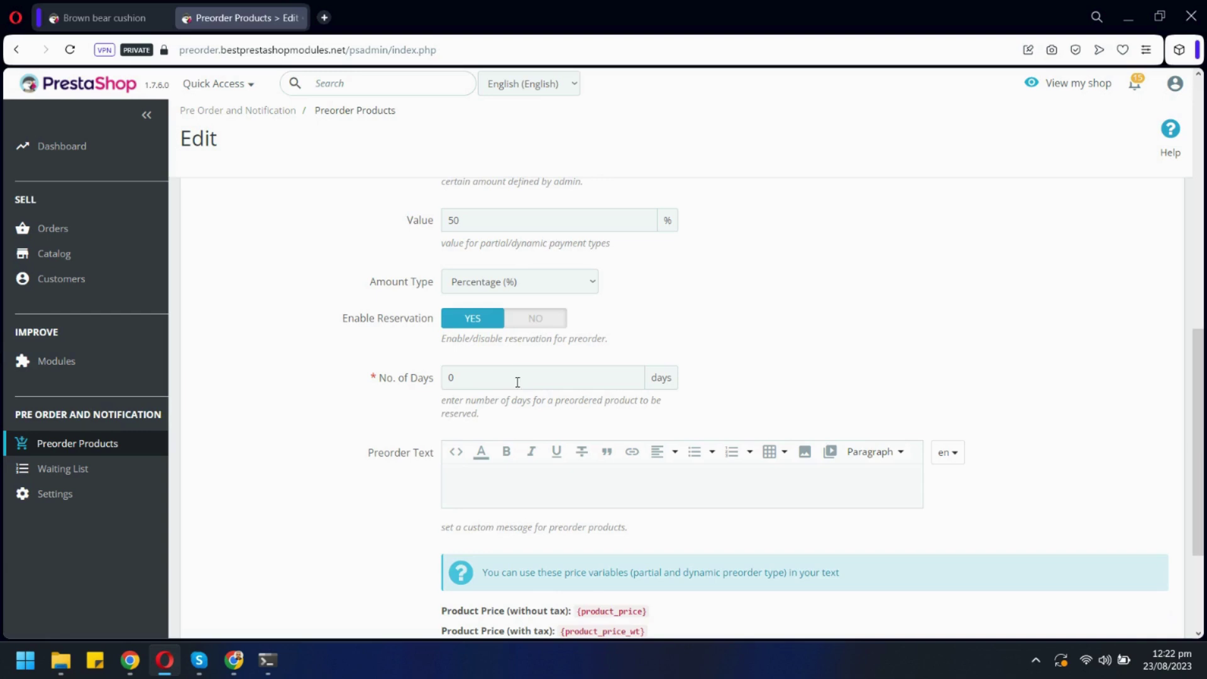
pyautogui.click(533, 319)
pyautogui.scroll(-2, 547, 363)
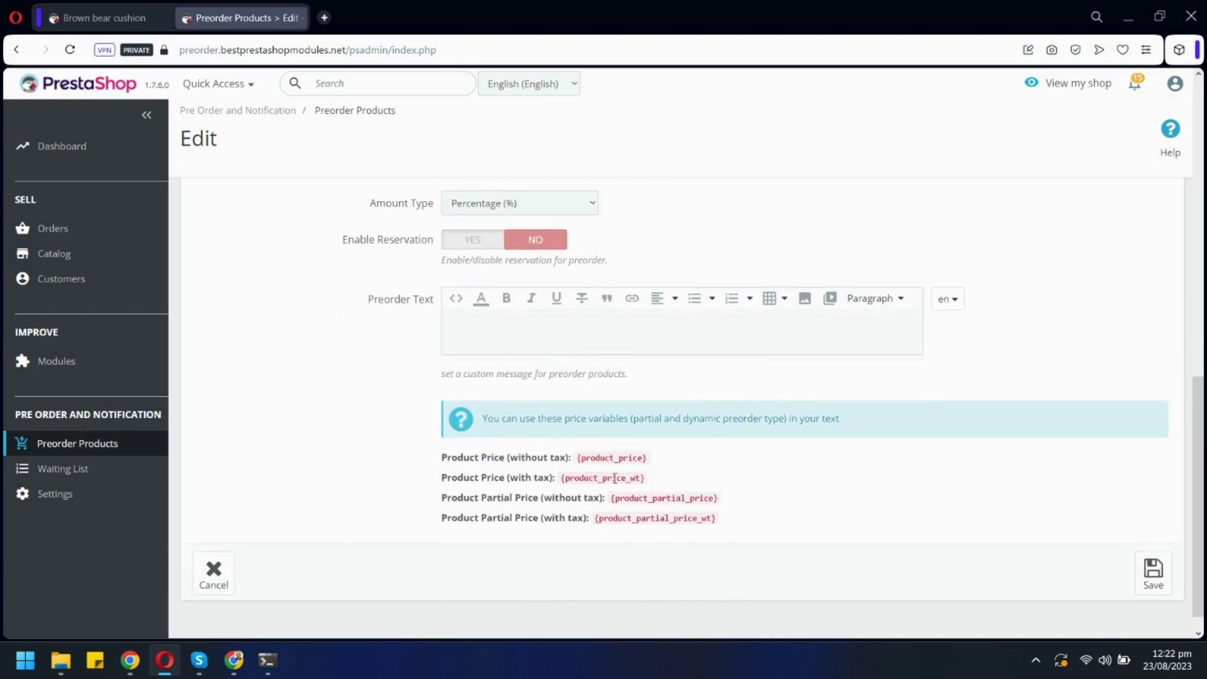
pyautogui.write('Preorder this amazing product at only {product_partial_price} and get it before anyone else.')
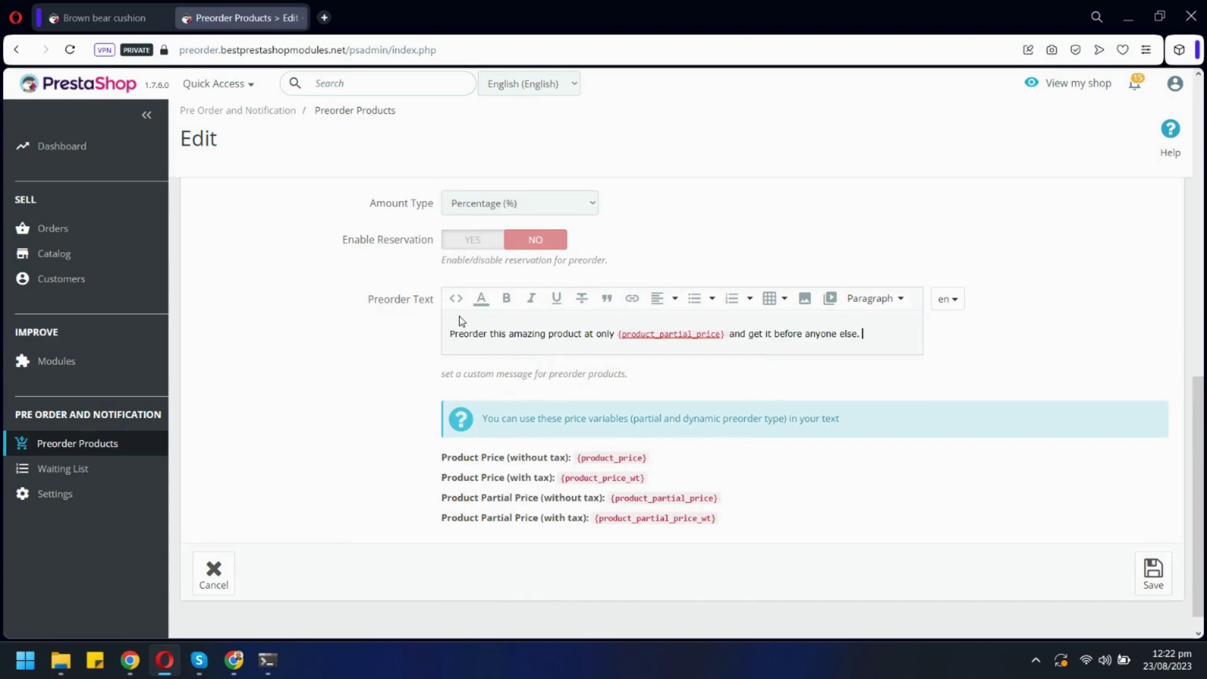
pyautogui.click(1151, 573)
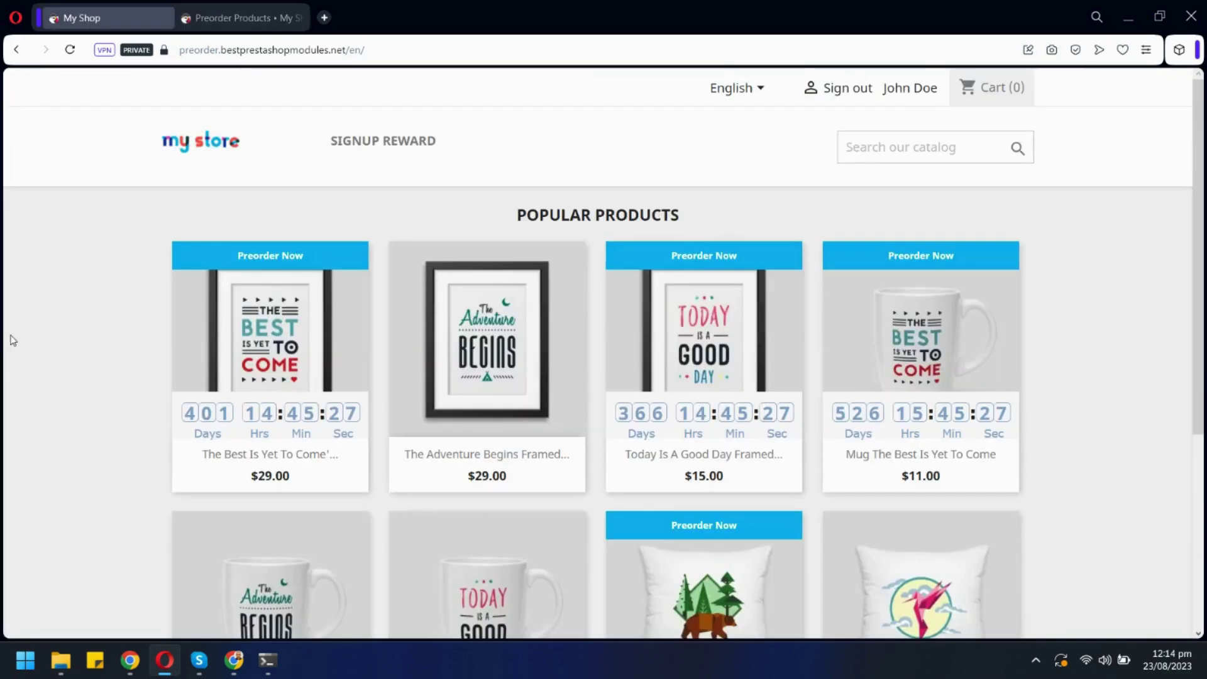
pyautogui.scroll(-3, 324, 377)
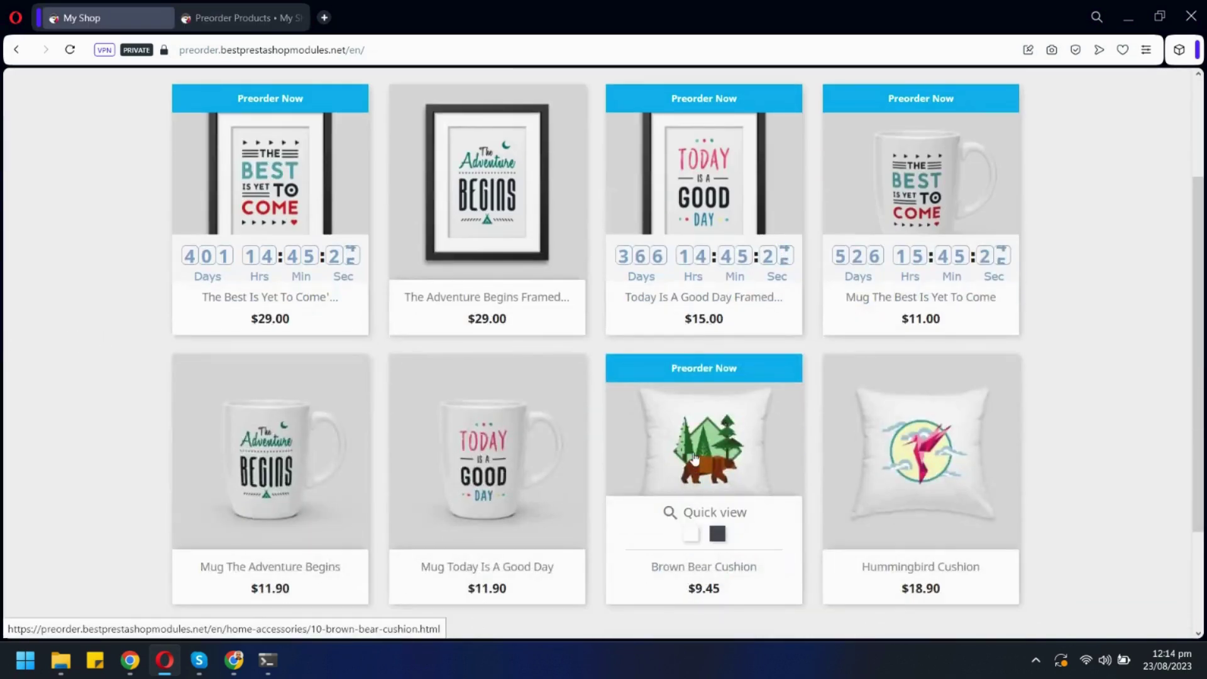
# - Open the Brown Bear Cushion product page to see its $9.45 pre-order price and countdown
pyautogui.click(703, 566)
pyautogui.scroll(-1, 548, 444)
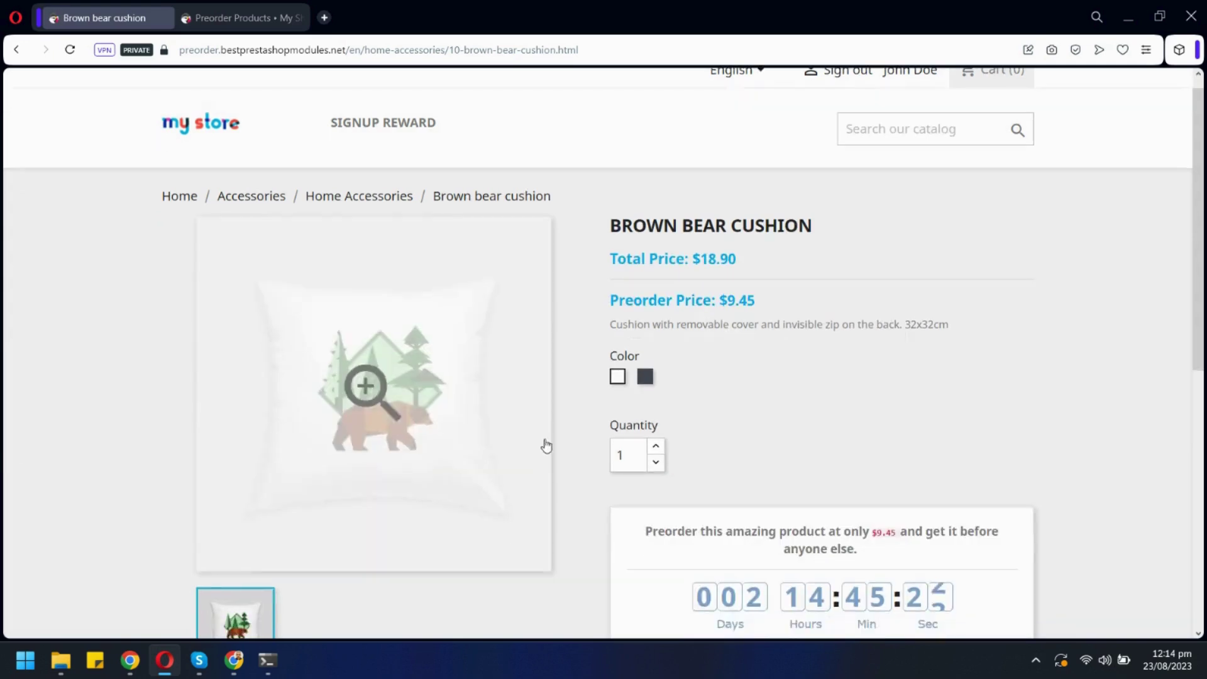
pyautogui.scroll(-4, 604, 469)
pyautogui.scroll(5, 604, 469)
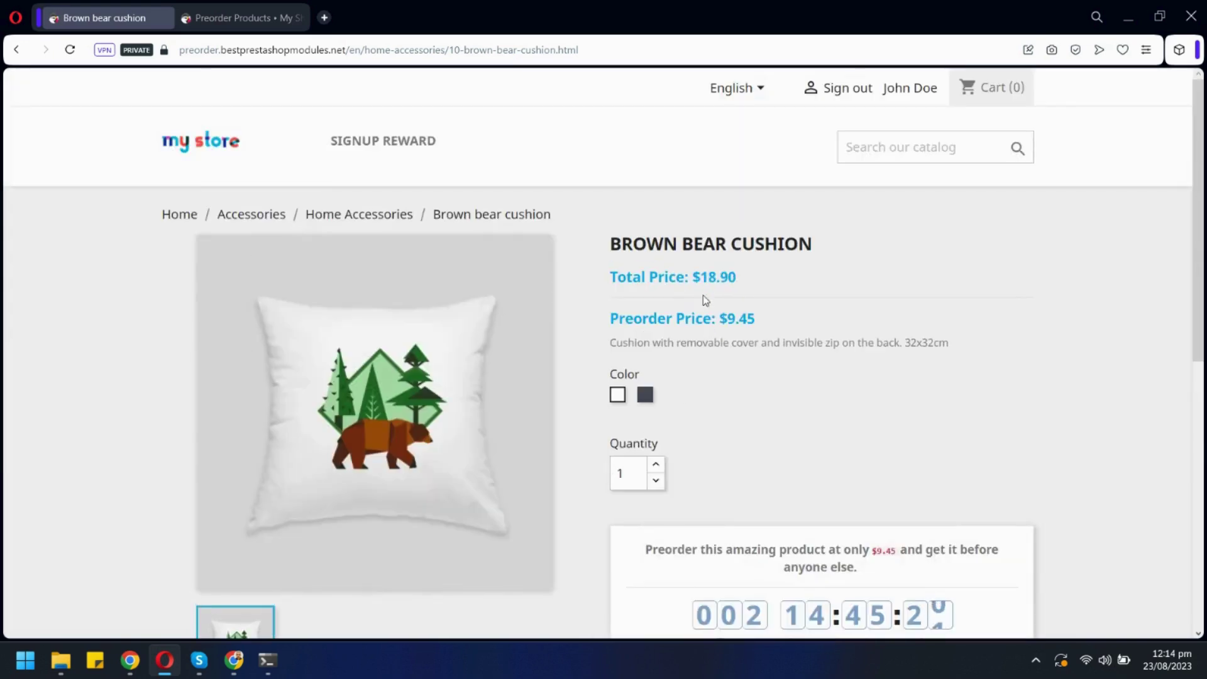
pyautogui.scroll(-2, 811, 330)
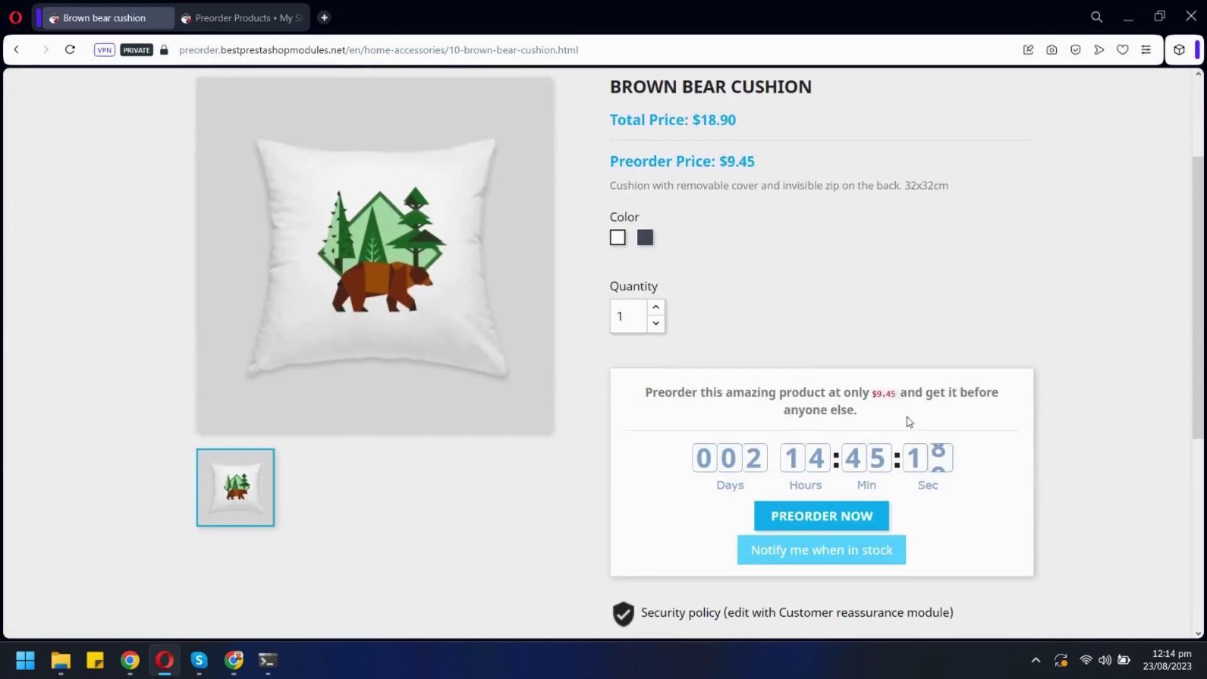